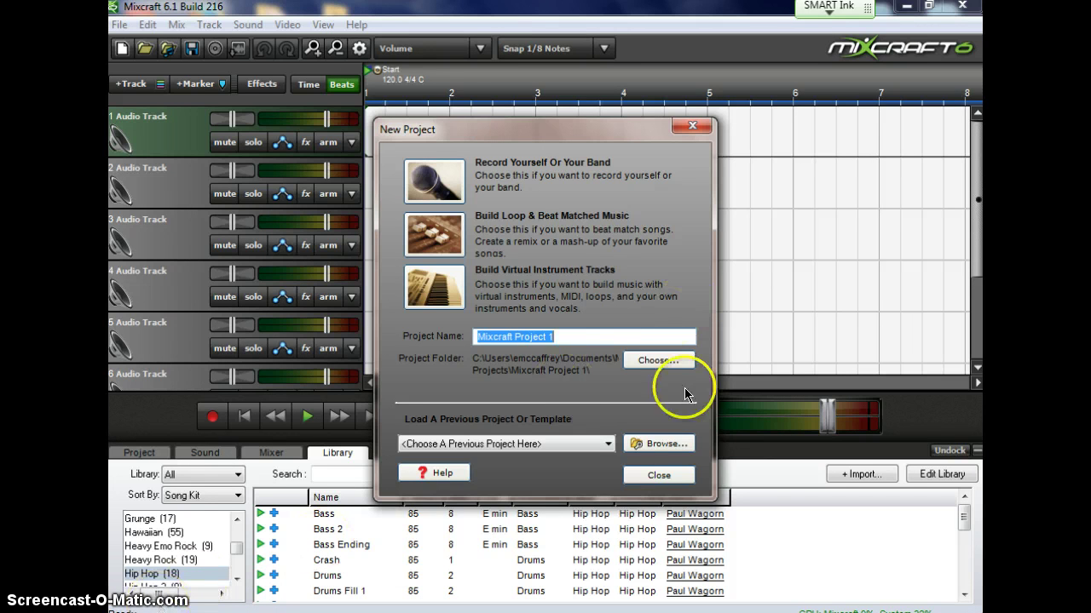
Dismiss the New Project dialog, close Mixcraft, and relaunch Mixcraft 6 from the desktop.
{"action": "left_click", "coordinate": [658, 475]}
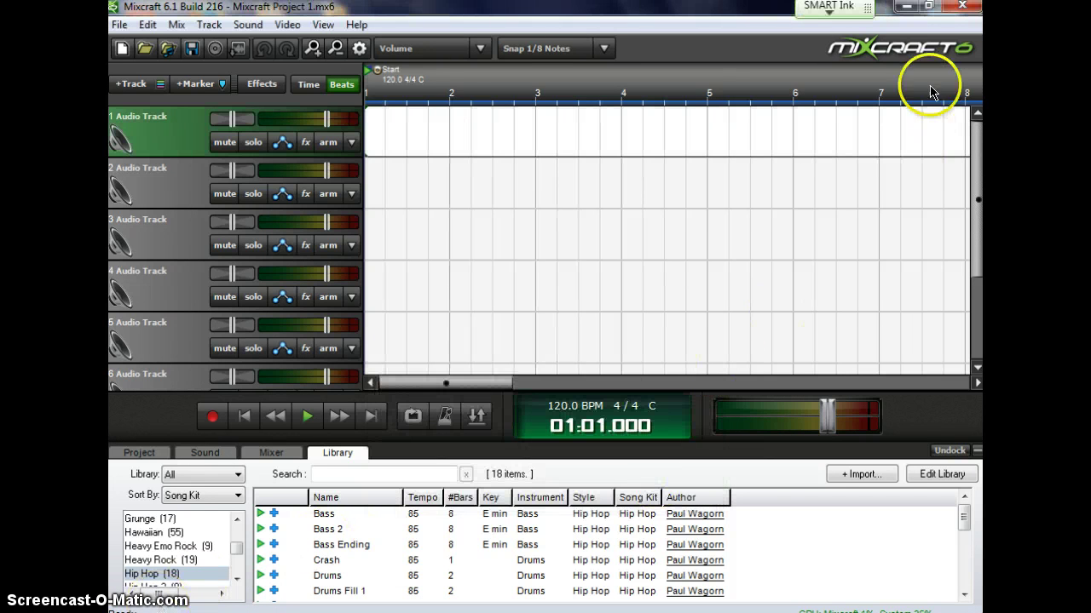
{"action": "left_click", "coordinate": [962, 5]}
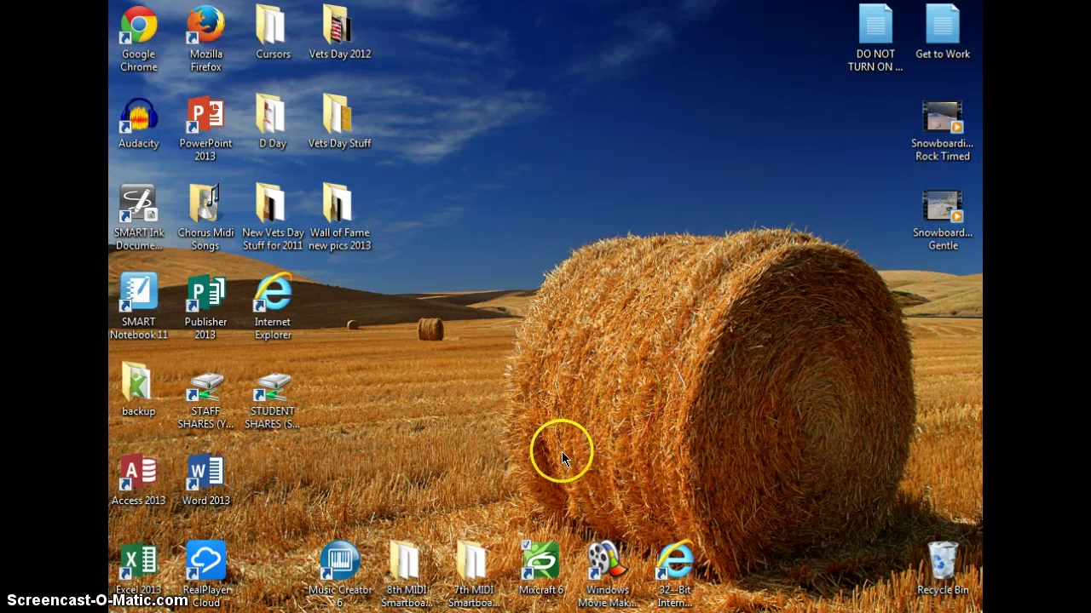
{"action": "double_click", "coordinate": [535, 573]}
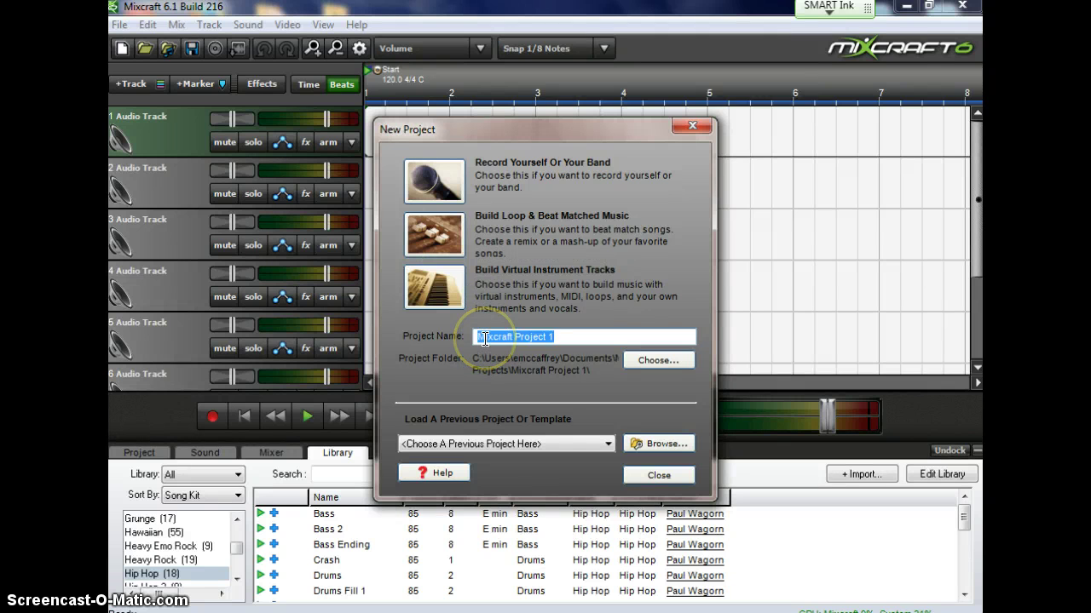
Name the new project "test" and create it as a Build Loop & Beat Matched Music project.
{"action": "type", "text": "test"}
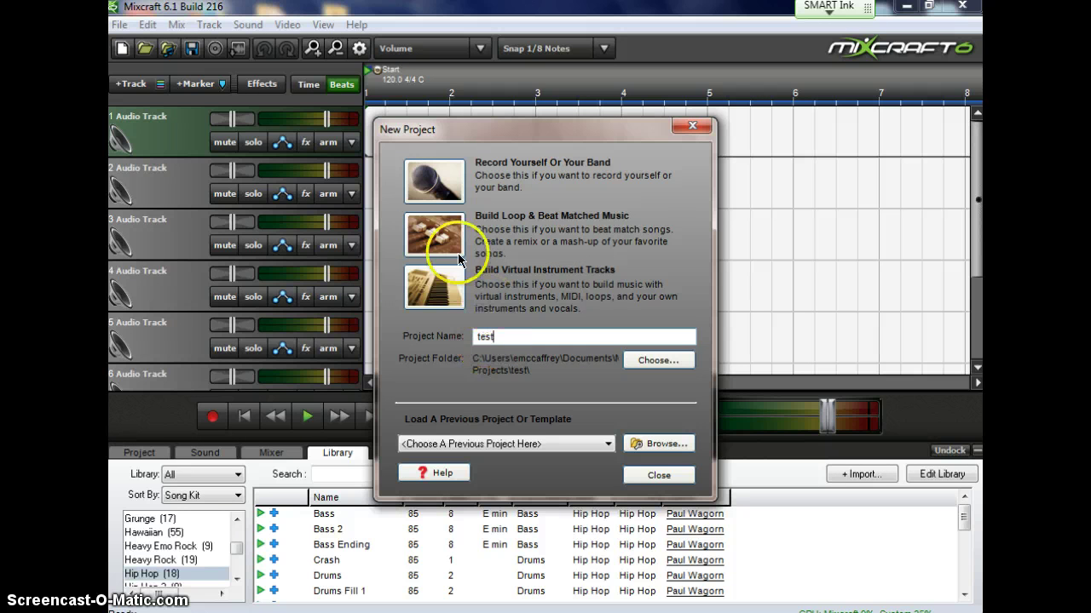
{"action": "left_click", "coordinate": [439, 241]}
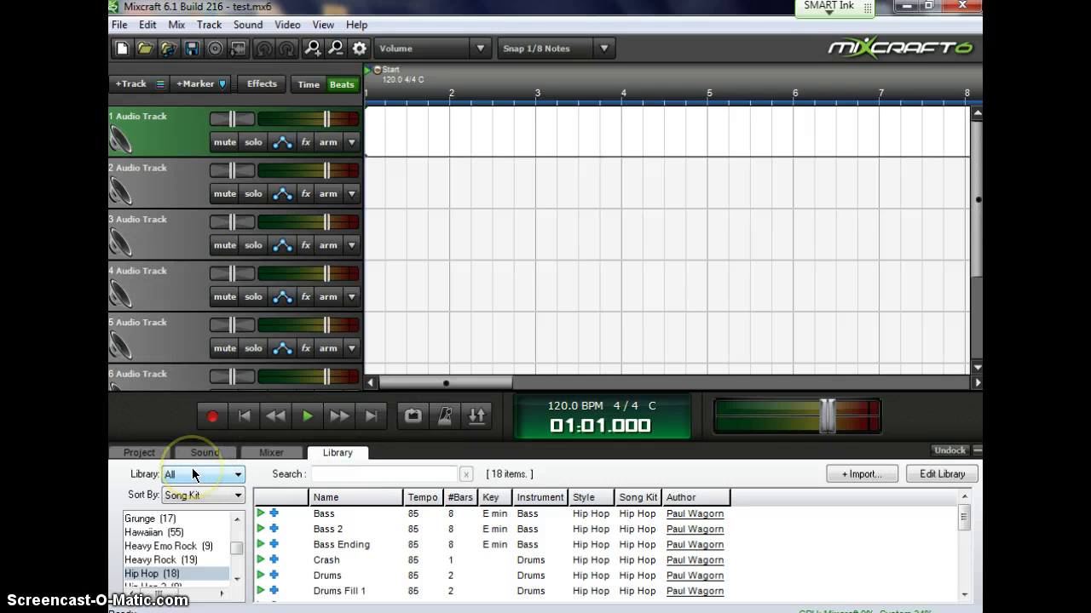
Sort the loop library by Song Kit and select the Electro Rock kit.
{"action": "left_click", "coordinate": [240, 496]}
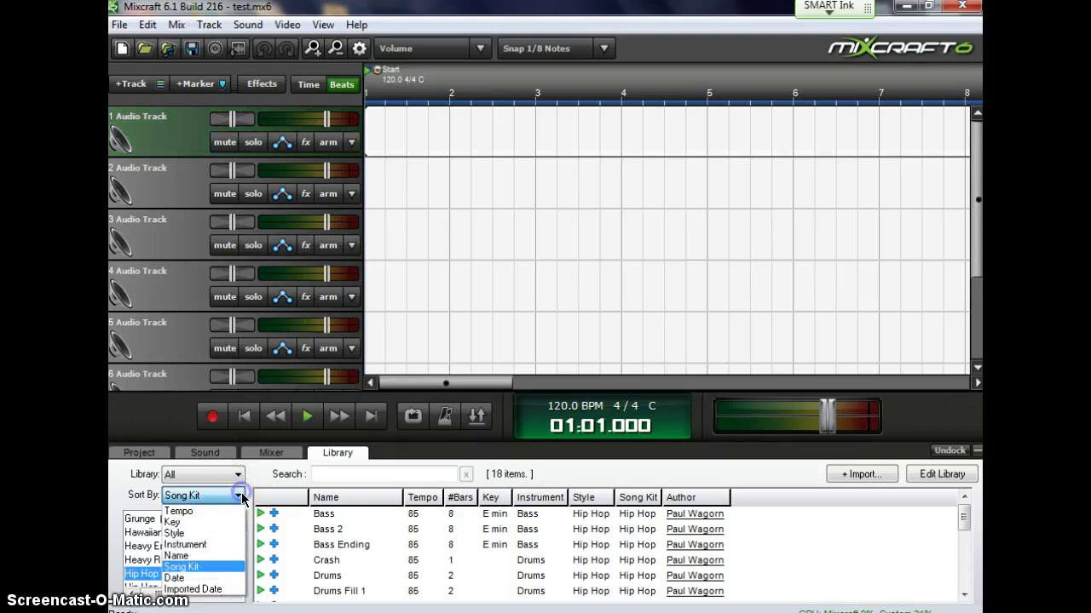
{"action": "left_click", "coordinate": [227, 567]}
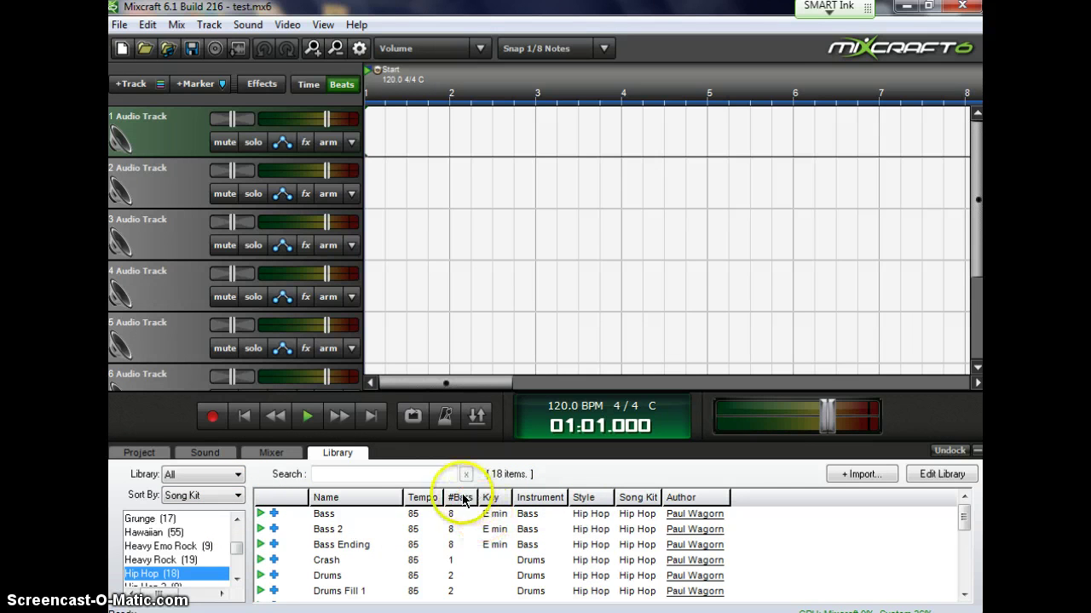
{"action": "left_click", "coordinate": [238, 548]}
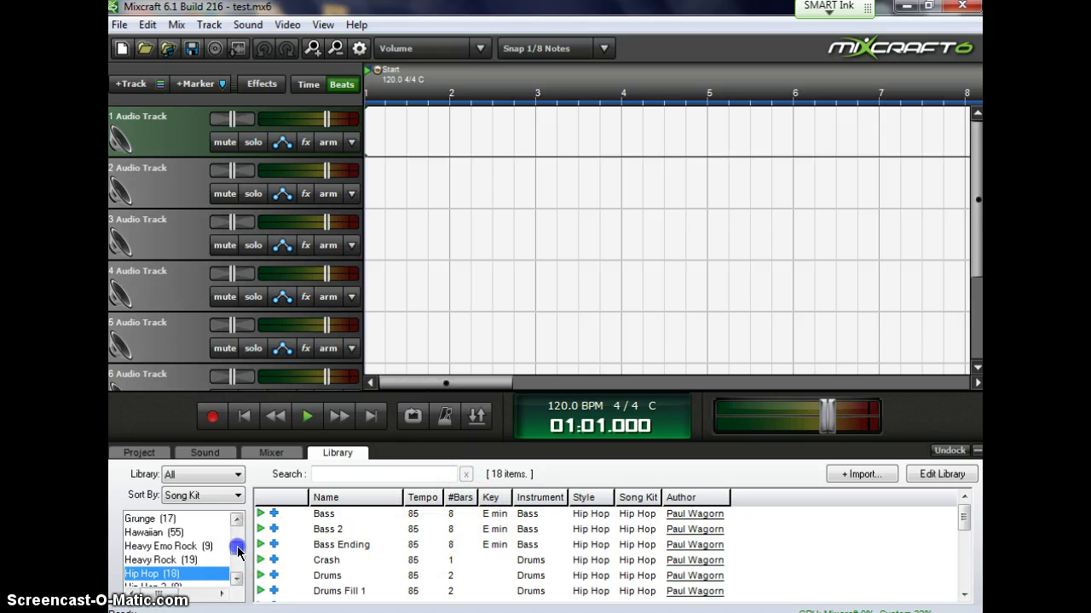
{"action": "mouse_move", "coordinate": [238, 552]}
{"action": "left_mouse_down"}
{"action": "mouse_move", "coordinate": [238, 567]}
{"action": "mouse_move", "coordinate": [240, 539]}
{"action": "left_mouse_up"}
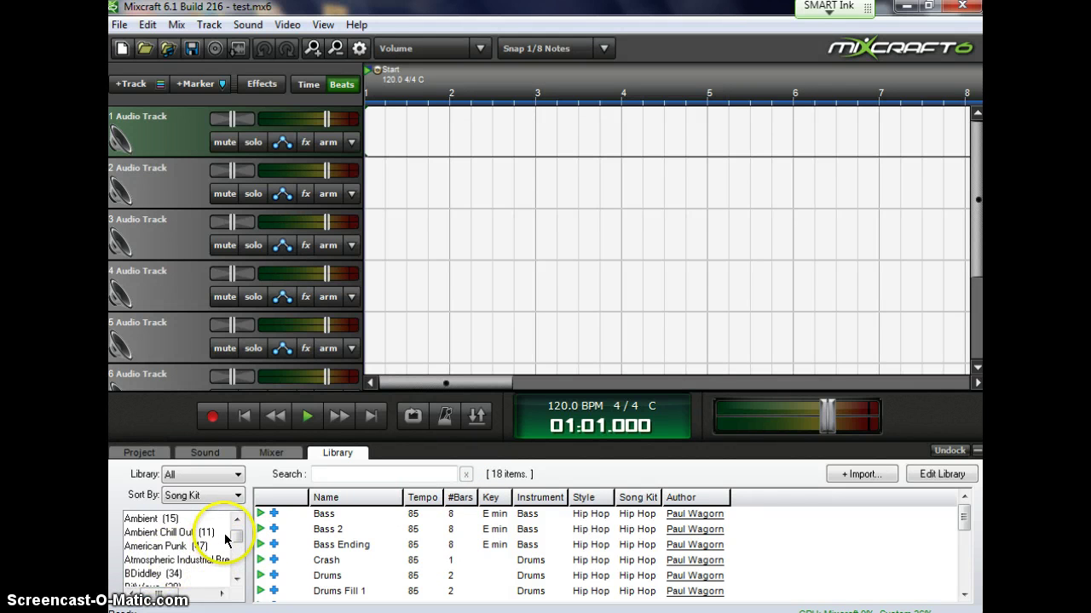
{"action": "left_click_drag", "start_coordinate": [235, 534], "coordinate": [237, 545]}
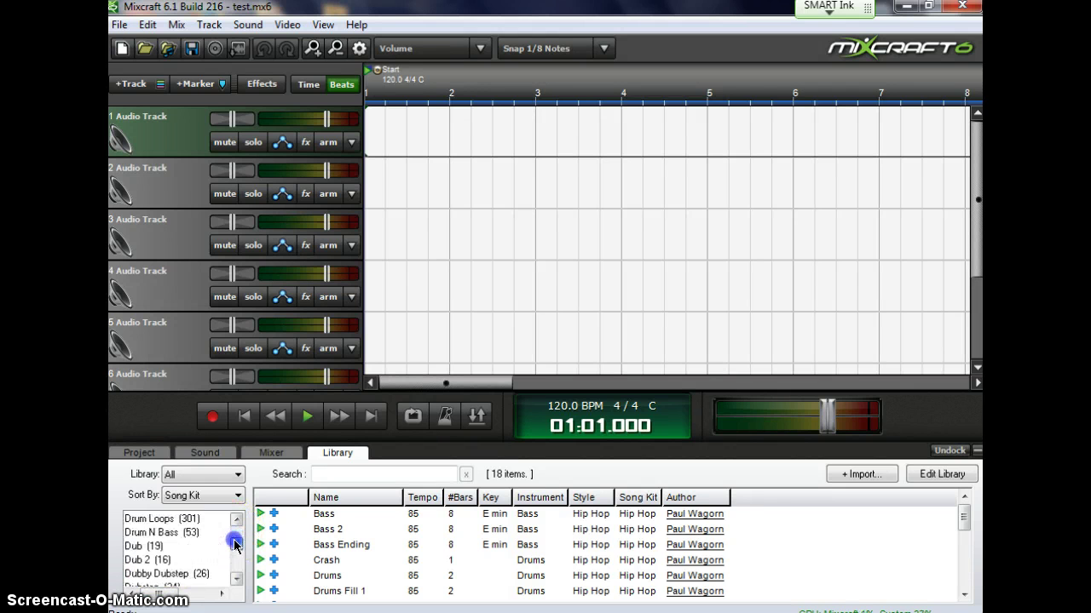
{"action": "left_click", "coordinate": [237, 546]}
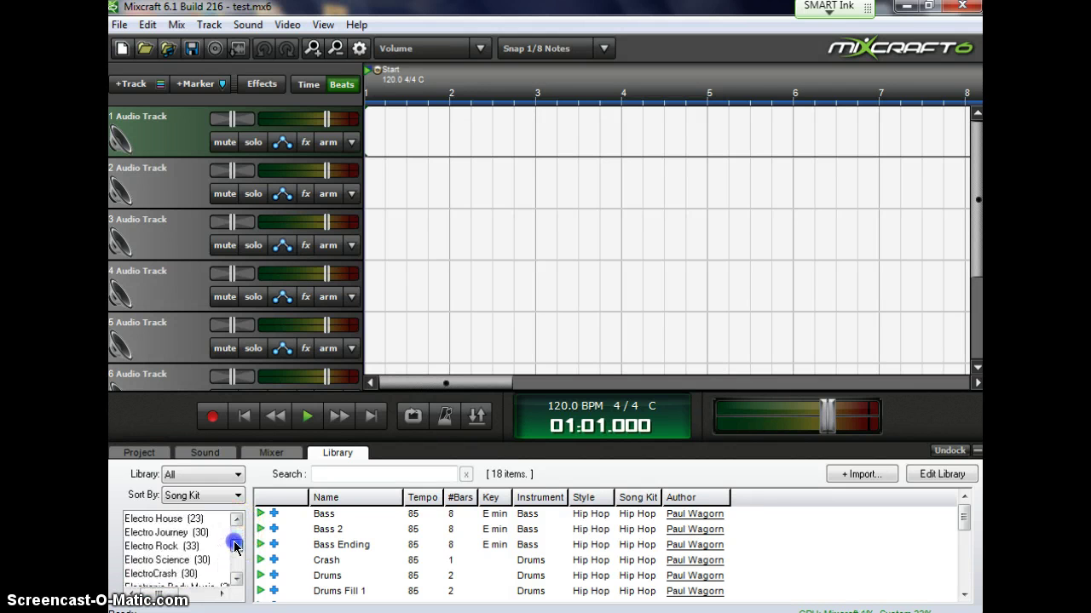
{"action": "left_click", "coordinate": [165, 549]}
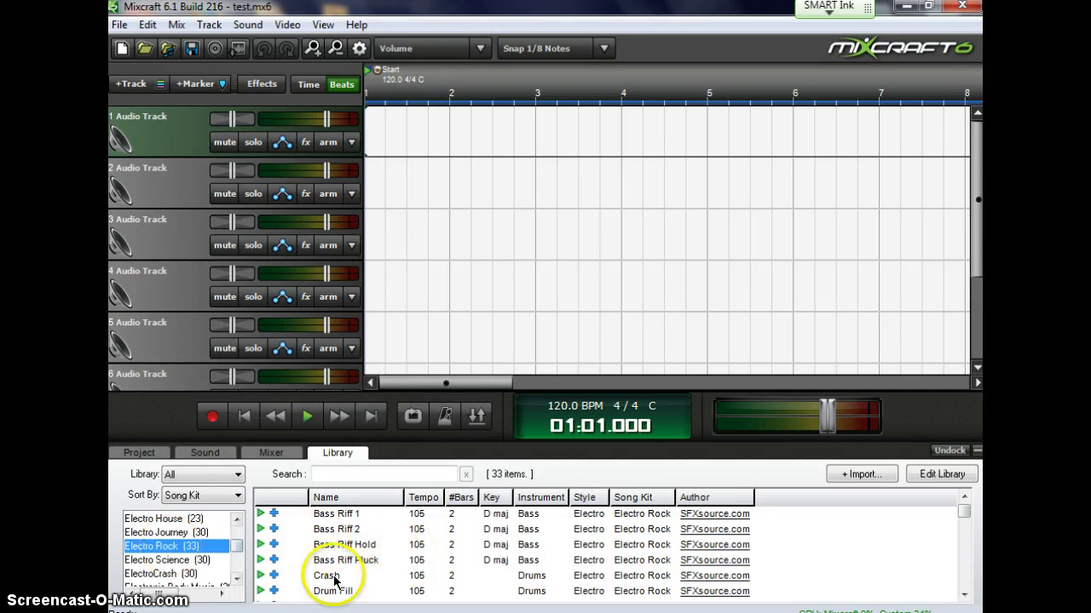
Preview the Bass Riff Hold loop and look through the Electro Rock loops and their bar lengths.
{"action": "left_click", "coordinate": [260, 544]}
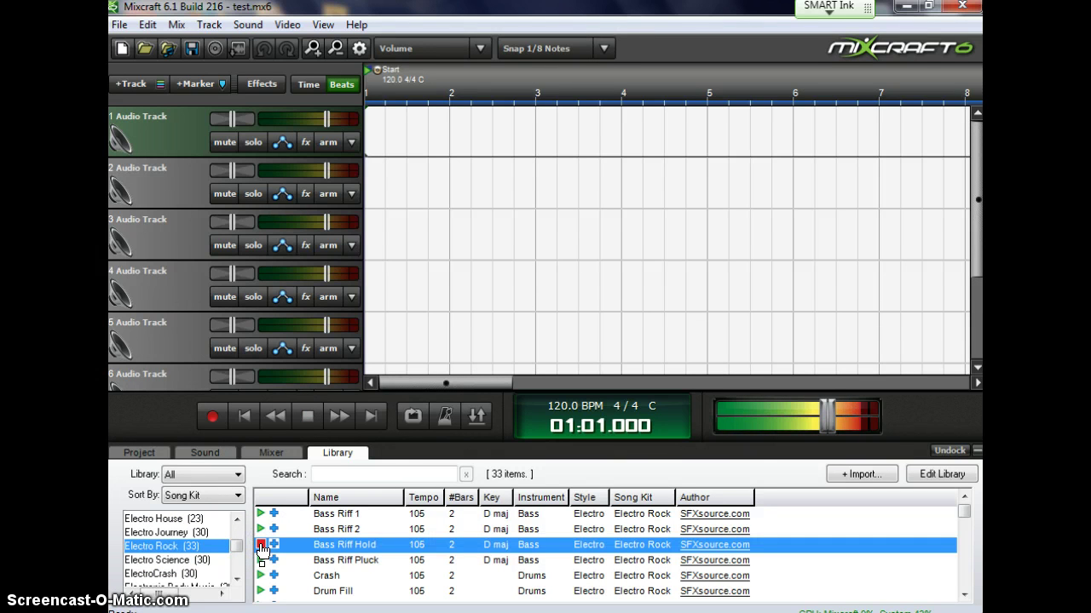
{"action": "left_click", "coordinate": [262, 546]}
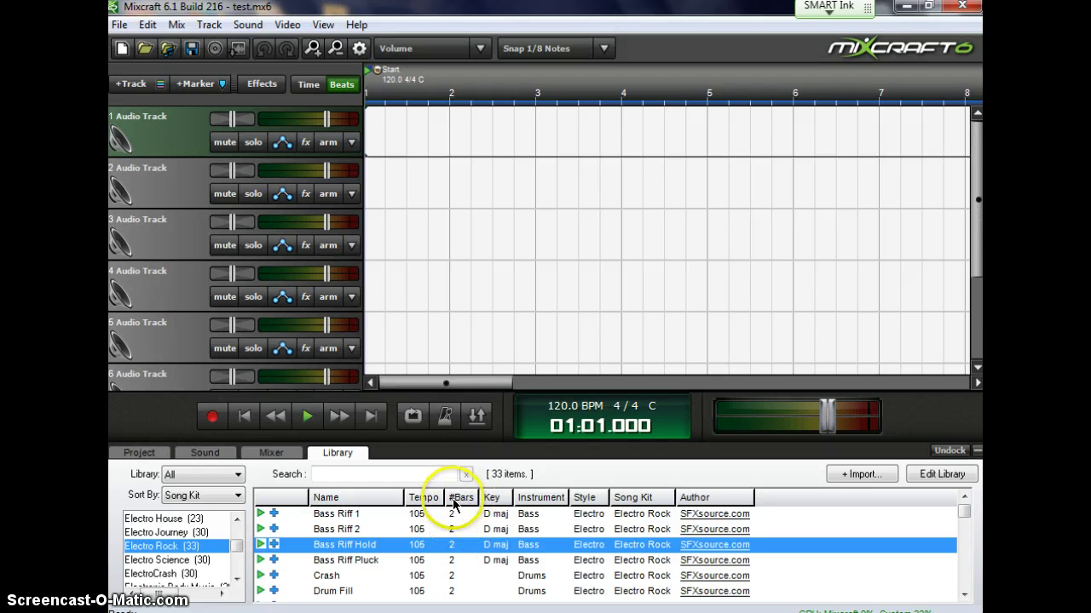
{"action": "left_click_drag", "start_coordinate": [458, 498], "coordinate": [457, 543]}
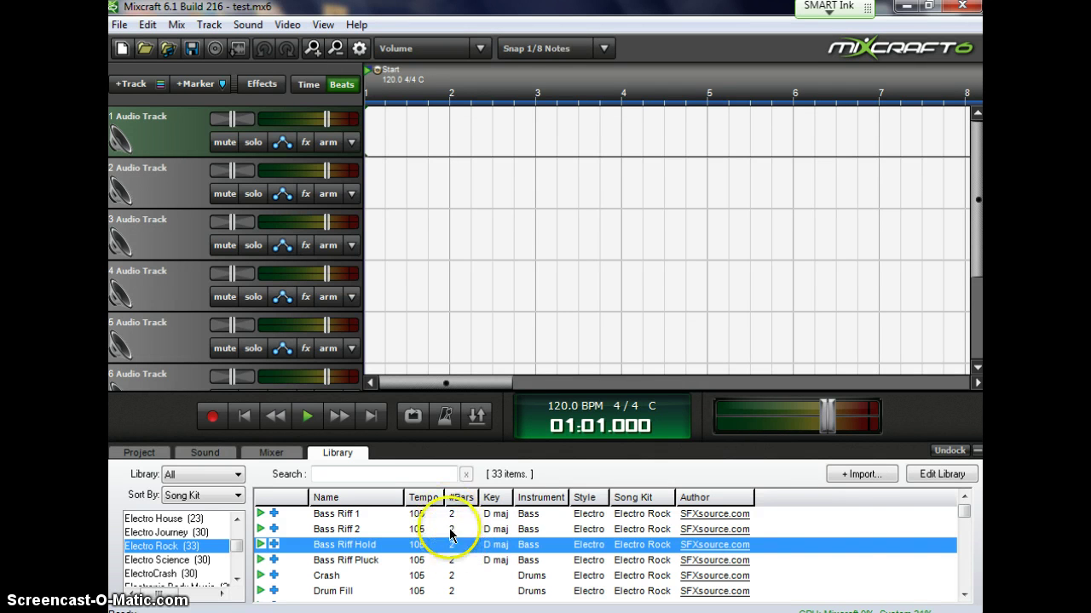
{"action": "left_click_drag", "start_coordinate": [965, 510], "coordinate": [965, 564]}
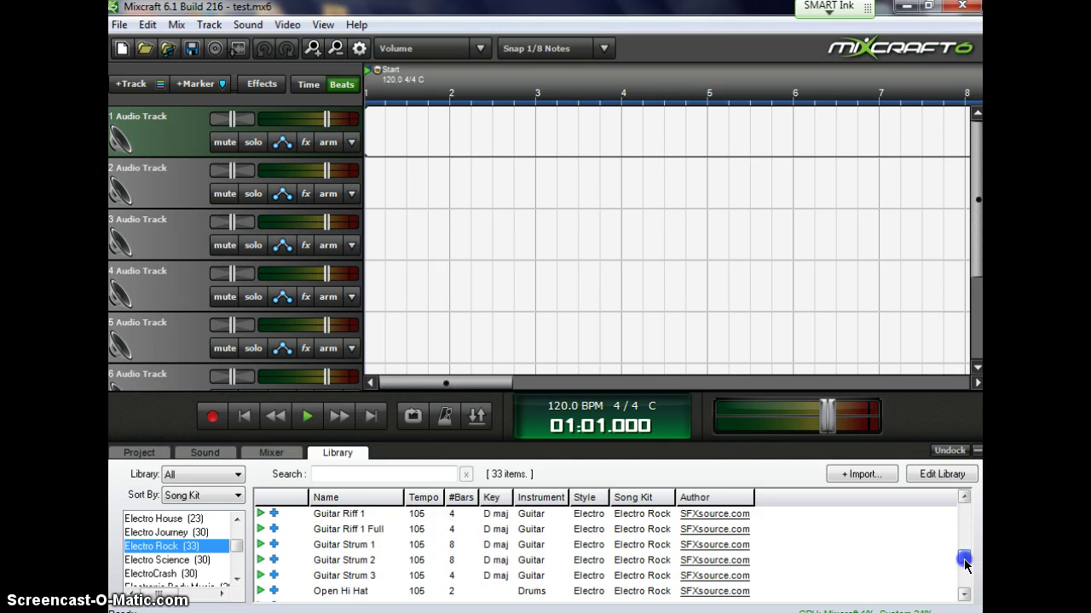
{"action": "left_click_drag", "start_coordinate": [966, 564], "coordinate": [959, 511]}
{"action": "mouse_move", "coordinate": [980, 254]}
{"action": "left_mouse_down"}
{"action": "mouse_move", "coordinate": [981, 344]}
{"action": "mouse_move", "coordinate": [985, 242]}
{"action": "left_mouse_up"}
{"action": "mouse_move", "coordinate": [978, 199]}
{"action": "left_mouse_down"}
{"action": "mouse_move", "coordinate": [981, 255]}
{"action": "mouse_move", "coordinate": [981, 182]}
{"action": "left_mouse_up"}
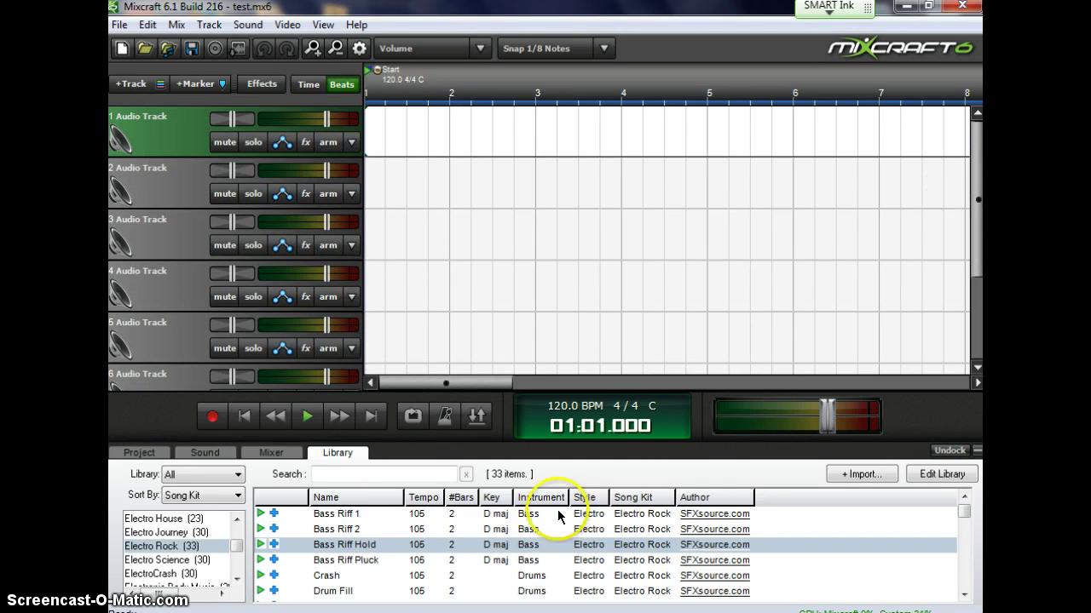
Place the Bass Riff 1 loop at the start of track 1 and repeat it until just past measure 10.
{"action": "left_click", "coordinate": [287, 517]}
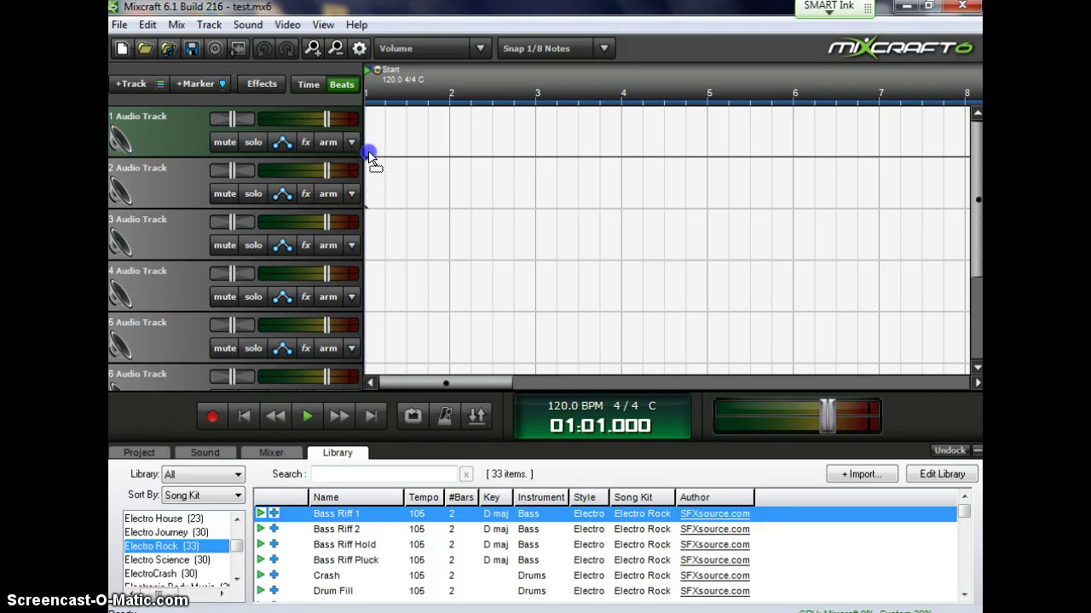
{"action": "left_click_drag", "start_coordinate": [369, 141], "coordinate": [368, 135]}
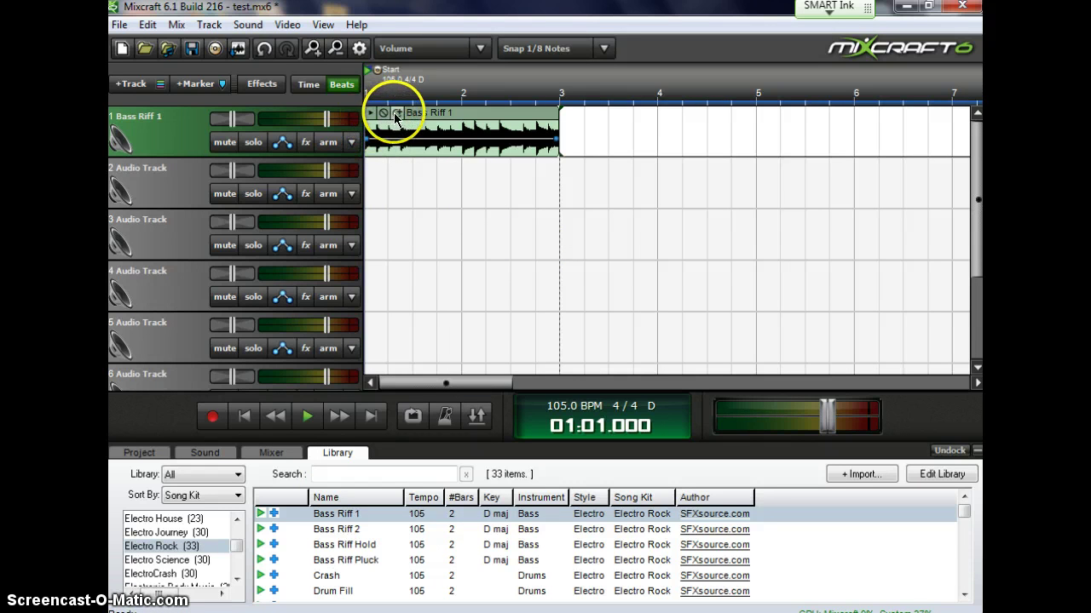
{"action": "left_click", "coordinate": [395, 114]}
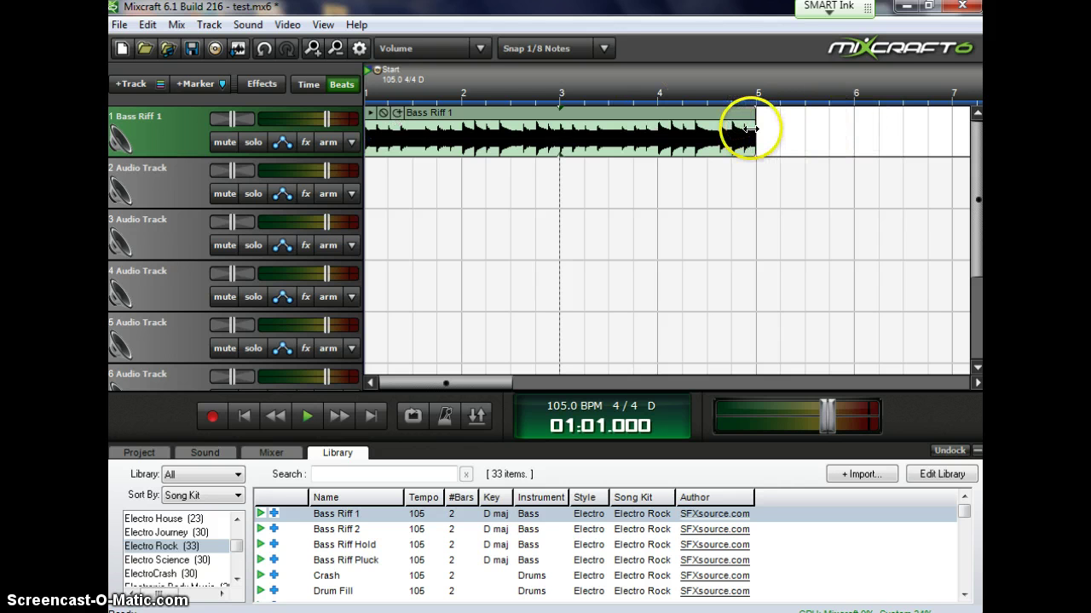
{"action": "left_click_drag", "start_coordinate": [749, 127], "coordinate": [867, 127]}
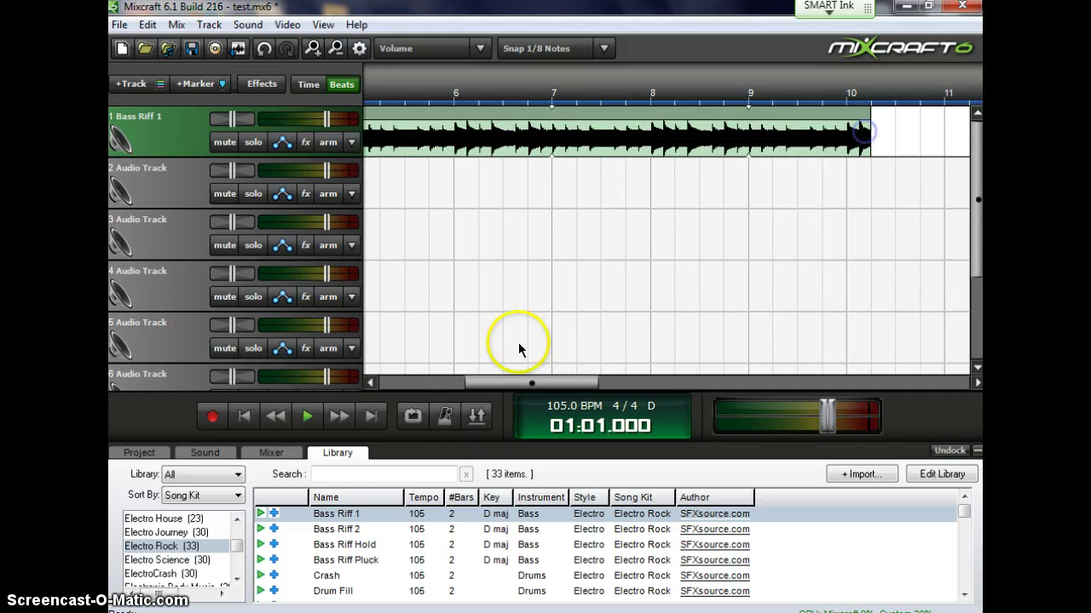
{"action": "left_click_drag", "start_coordinate": [520, 385], "coordinate": [375, 383]}
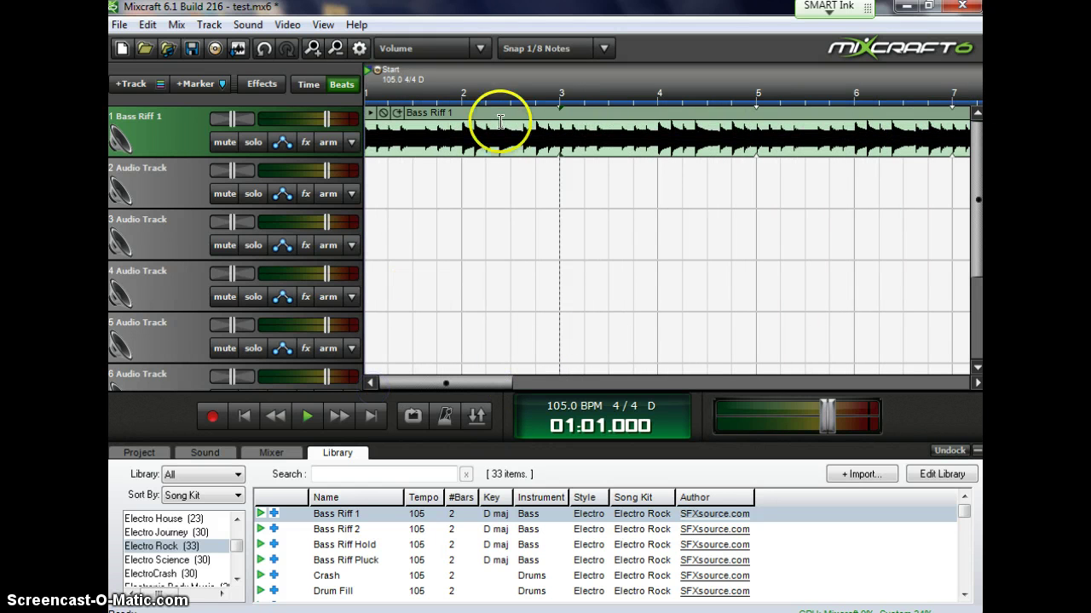
{"action": "left_click", "coordinate": [602, 49]}
{"action": "left_click", "coordinate": [575, 130]}
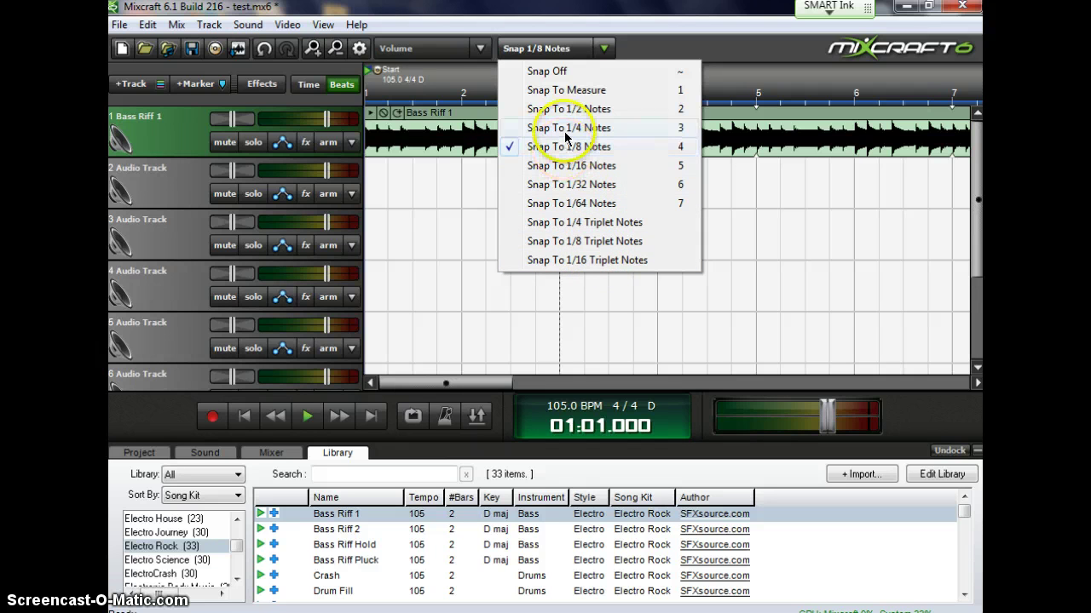
{"action": "left_click", "coordinate": [657, 47]}
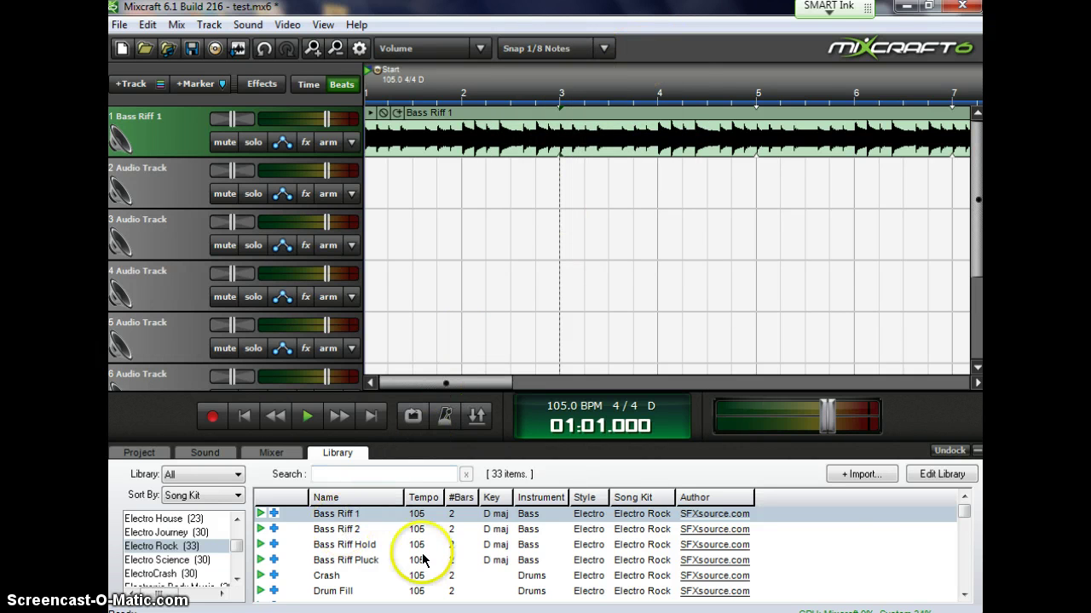
Place the Drumbeat 1 loop on track 2 starting at measure 3 and loop it one more time.
{"action": "left_click_drag", "start_coordinate": [962, 513], "coordinate": [967, 521]}
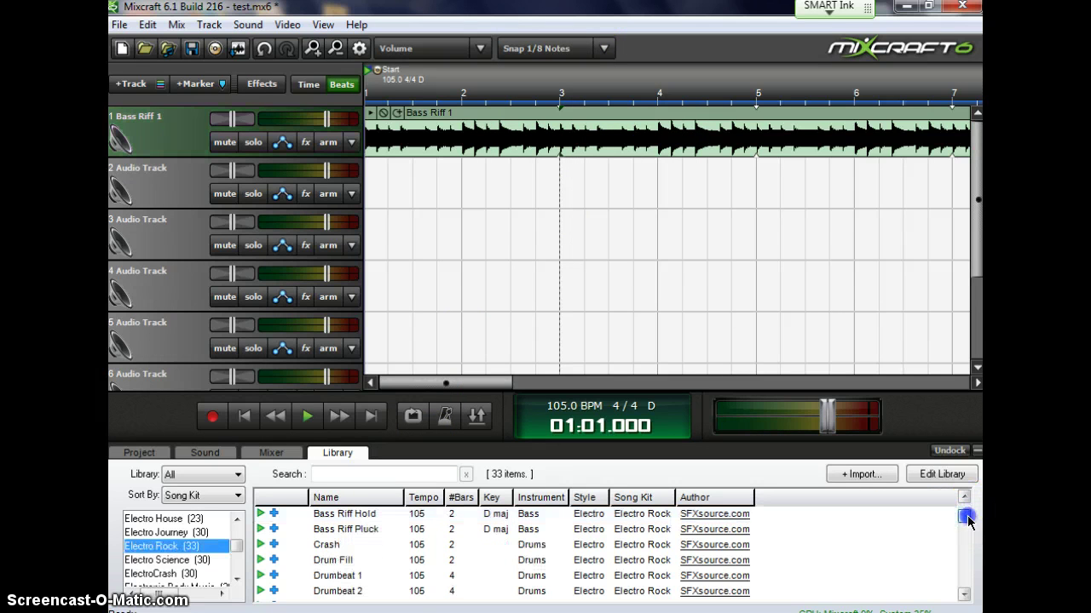
{"action": "left_click", "coordinate": [322, 577]}
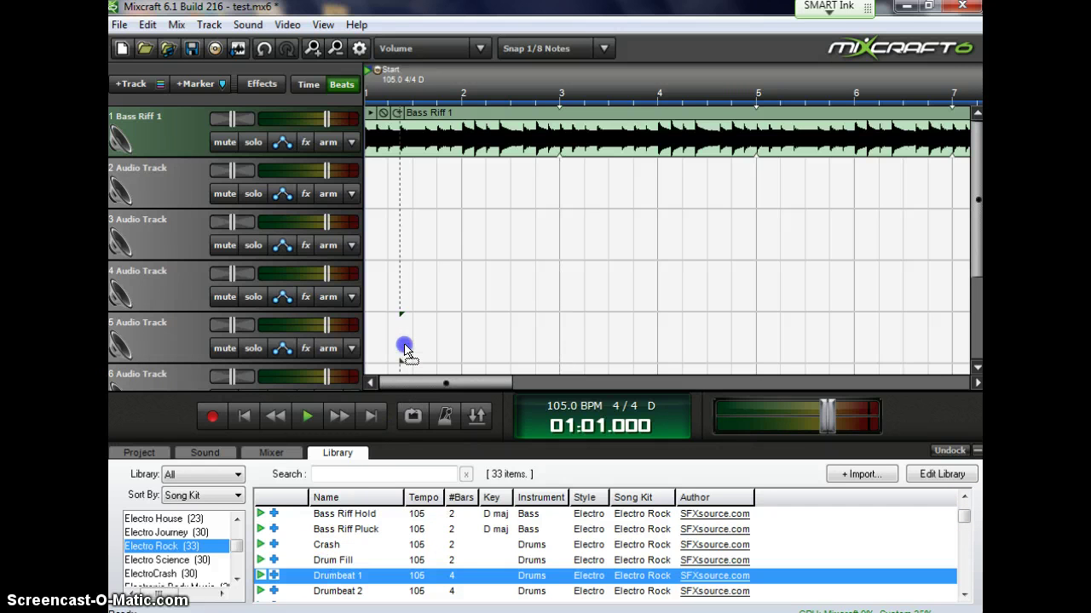
{"action": "left_click_drag", "start_coordinate": [417, 325], "coordinate": [550, 187]}
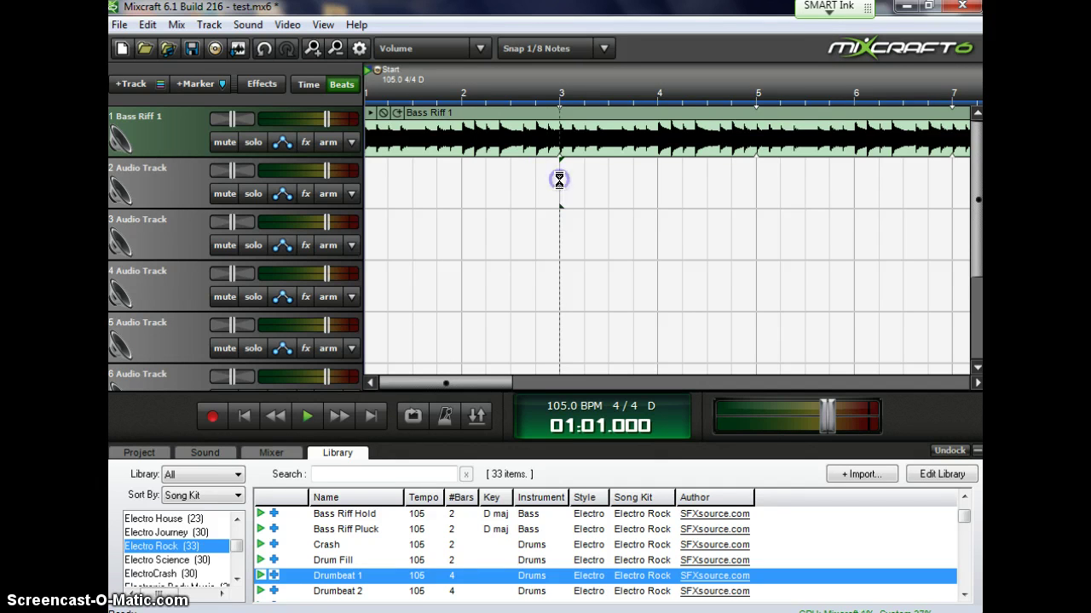
{"action": "left_click_drag", "start_coordinate": [559, 179], "coordinate": [559, 179]}
{"action": "left_click_drag", "start_coordinate": [652, 165], "coordinate": [859, 163]}
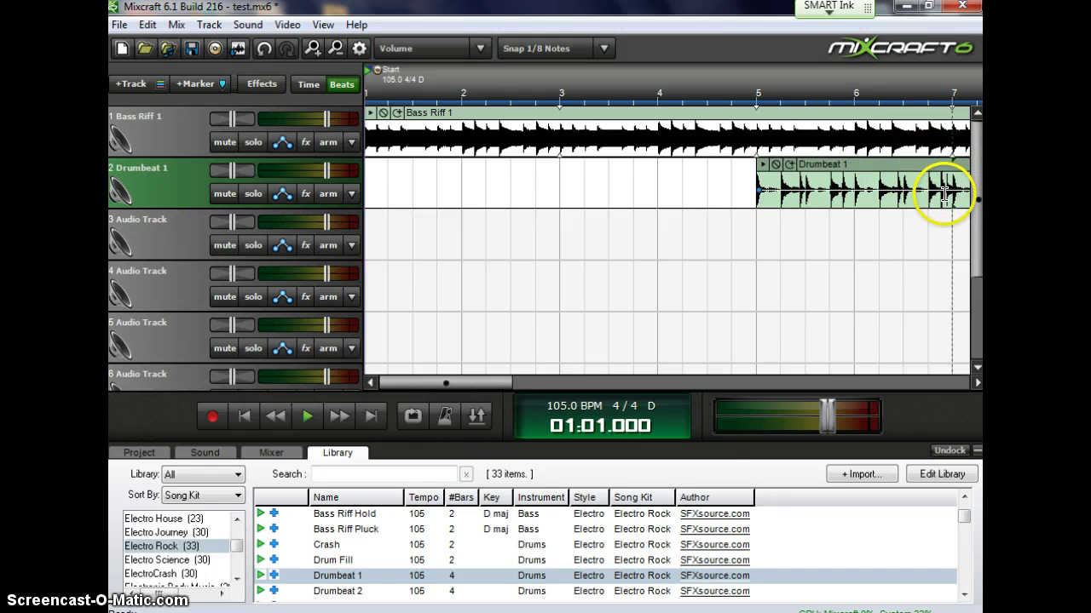
{"action": "left_click_drag", "start_coordinate": [903, 167], "coordinate": [674, 166]}
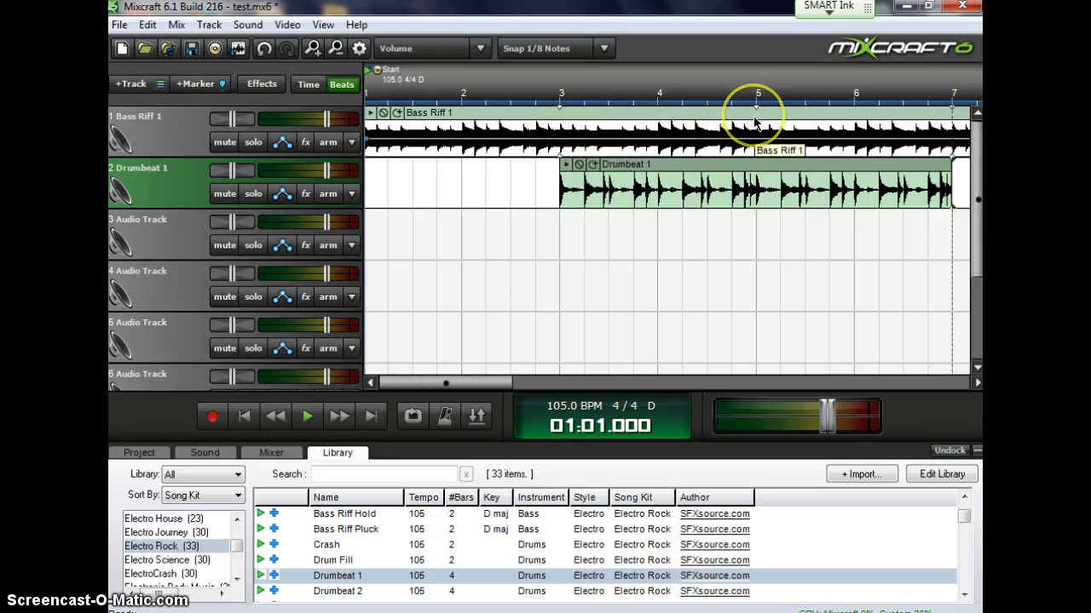
{"action": "left_click", "coordinate": [596, 167]}
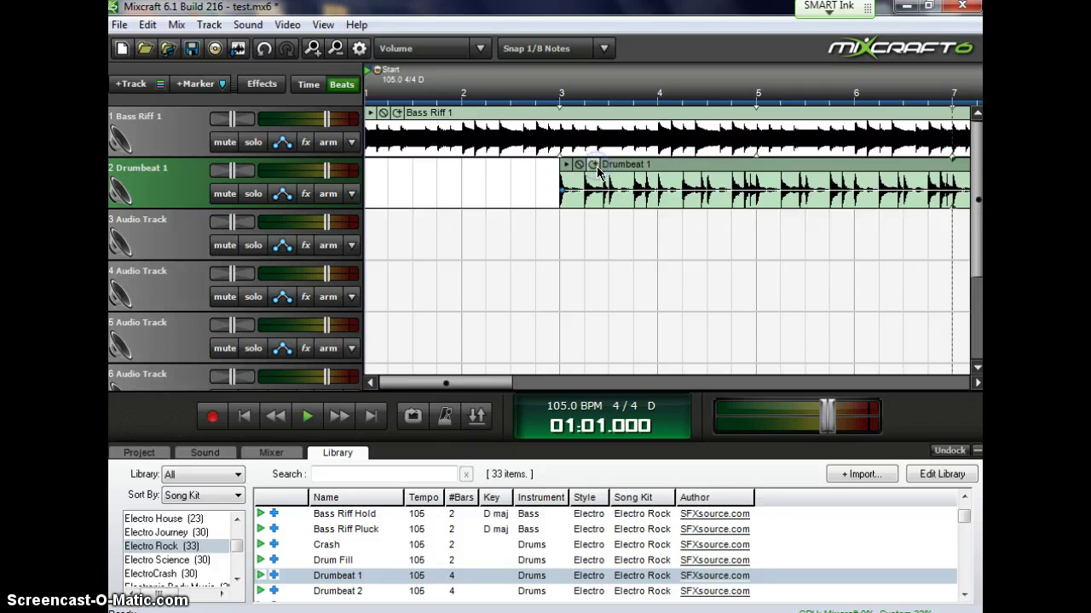
Place the Guitar Melody 1 loop on track 3 starting at measure 5 and play back the arrangement.
{"action": "scroll", "coordinate": [499, 552], "scroll_direction": "down", "scroll_amount": 2}
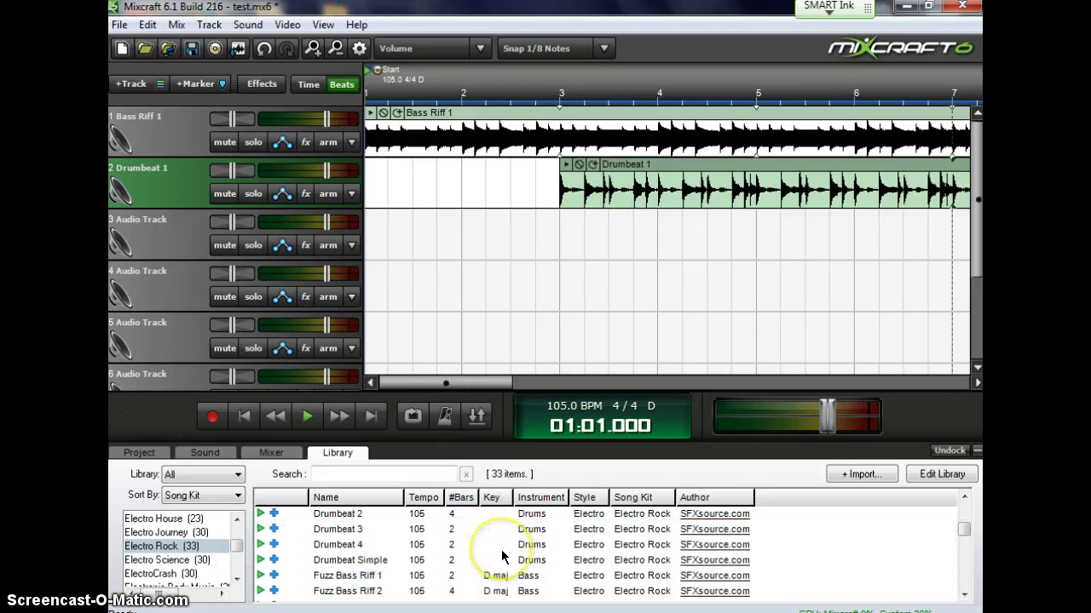
{"action": "scroll", "coordinate": [501, 556], "scroll_direction": "down", "scroll_amount": 3}
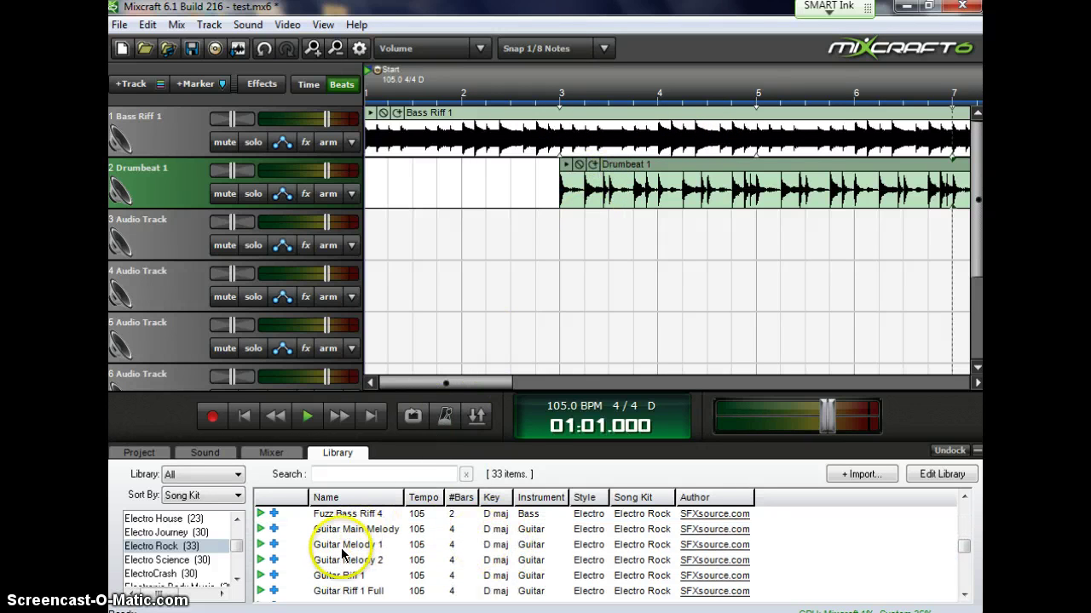
{"action": "left_click", "coordinate": [370, 541]}
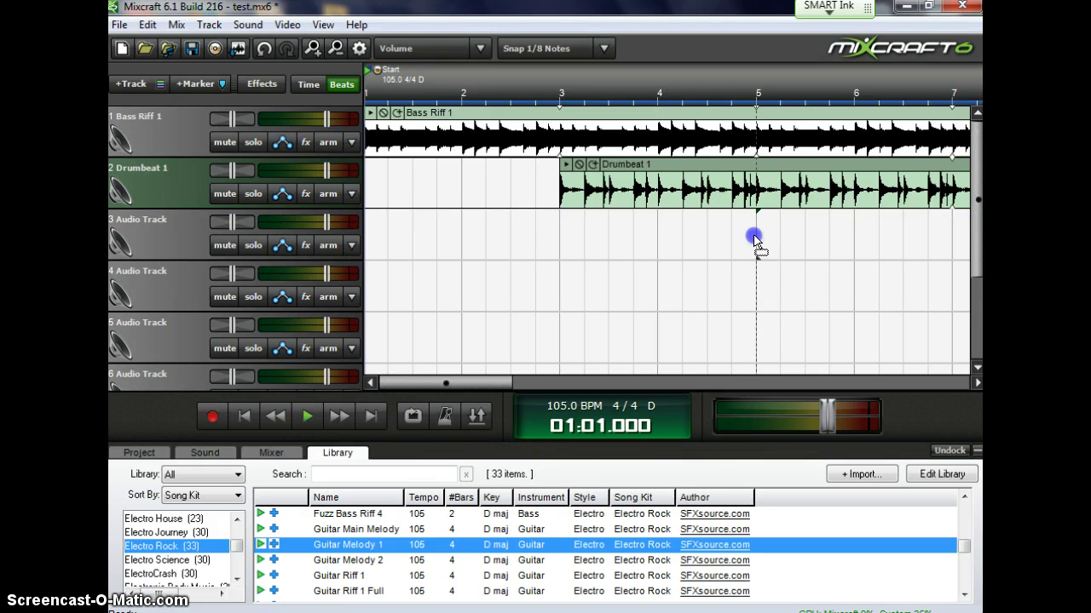
{"action": "left_click_drag", "start_coordinate": [754, 242], "coordinate": [756, 244]}
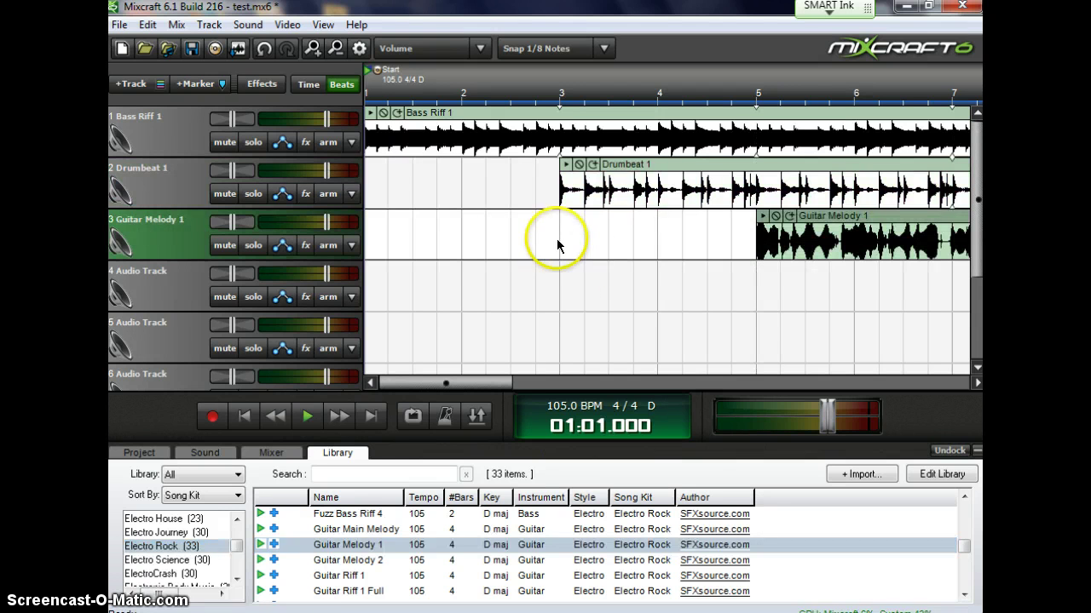
{"action": "left_click", "coordinate": [308, 418]}
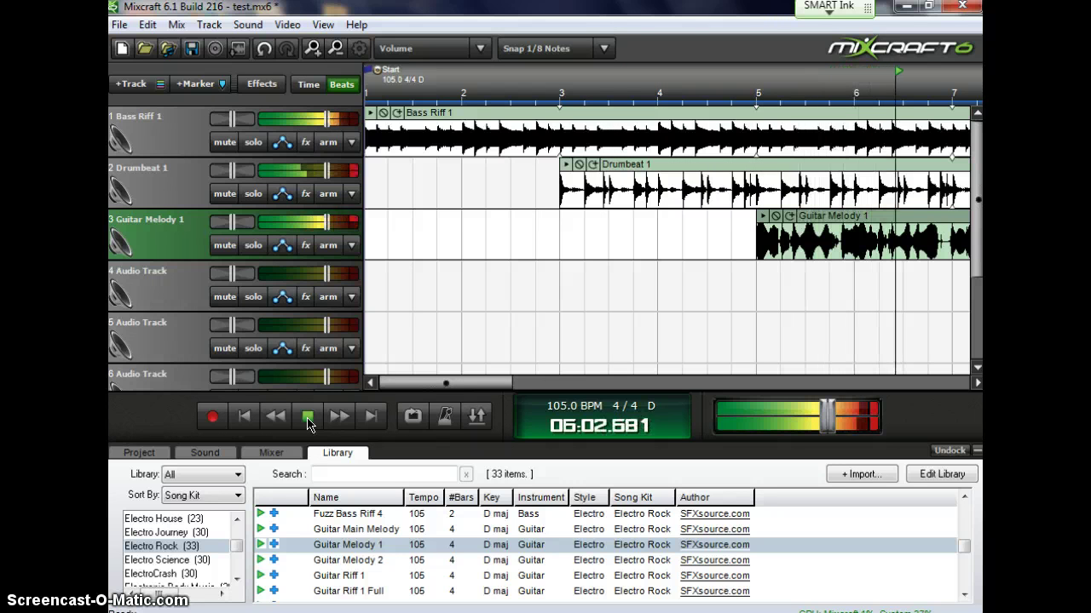
Stop playback, mute the Bass Riff 1 track and unmute it again.
{"action": "left_click", "coordinate": [308, 425]}
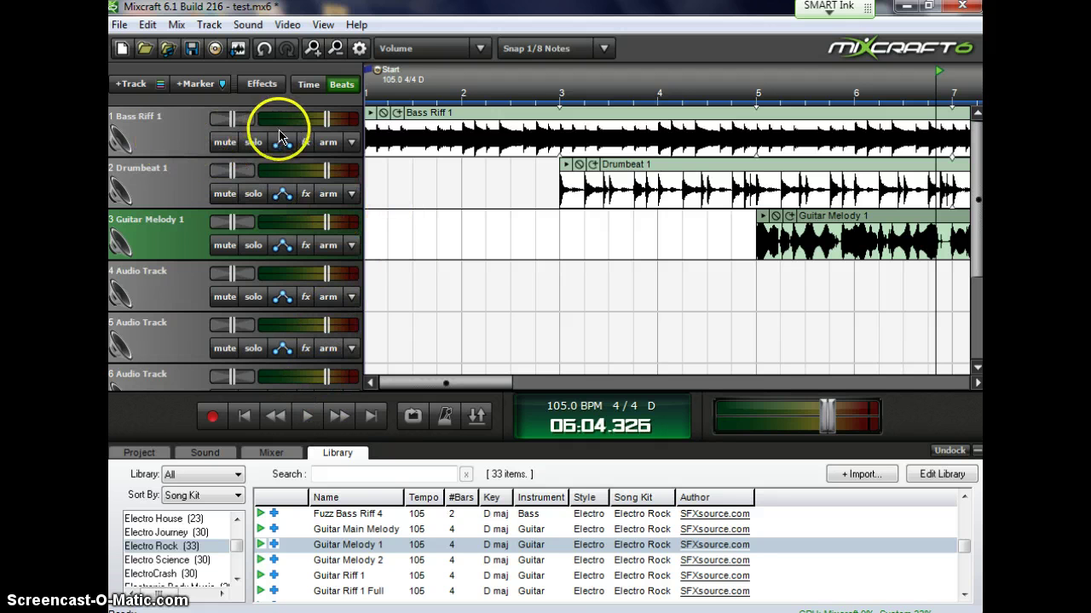
{"action": "left_click", "coordinate": [223, 143]}
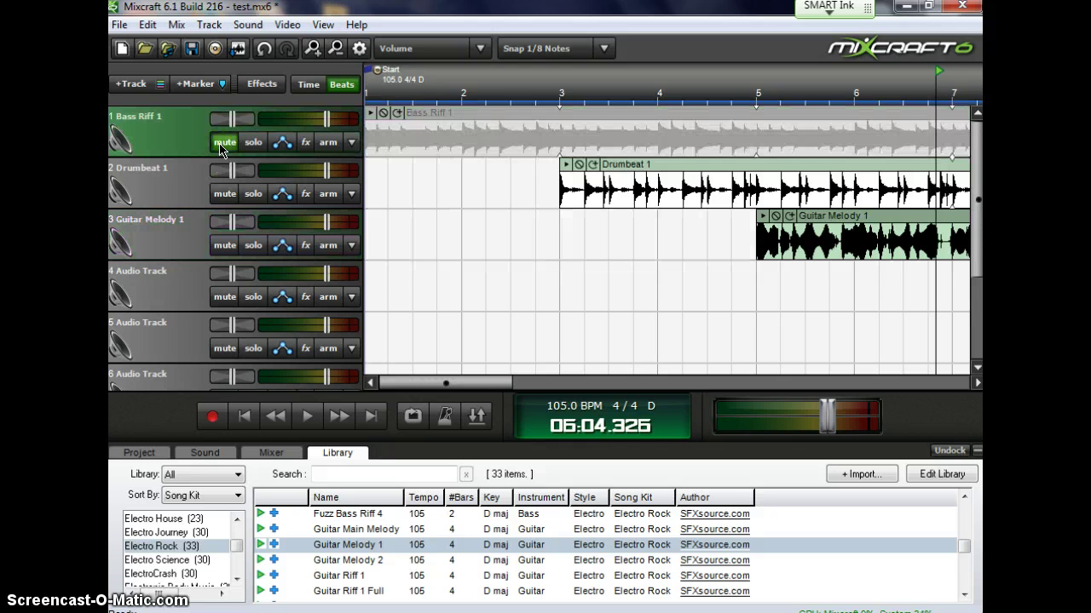
{"action": "left_click", "coordinate": [220, 147]}
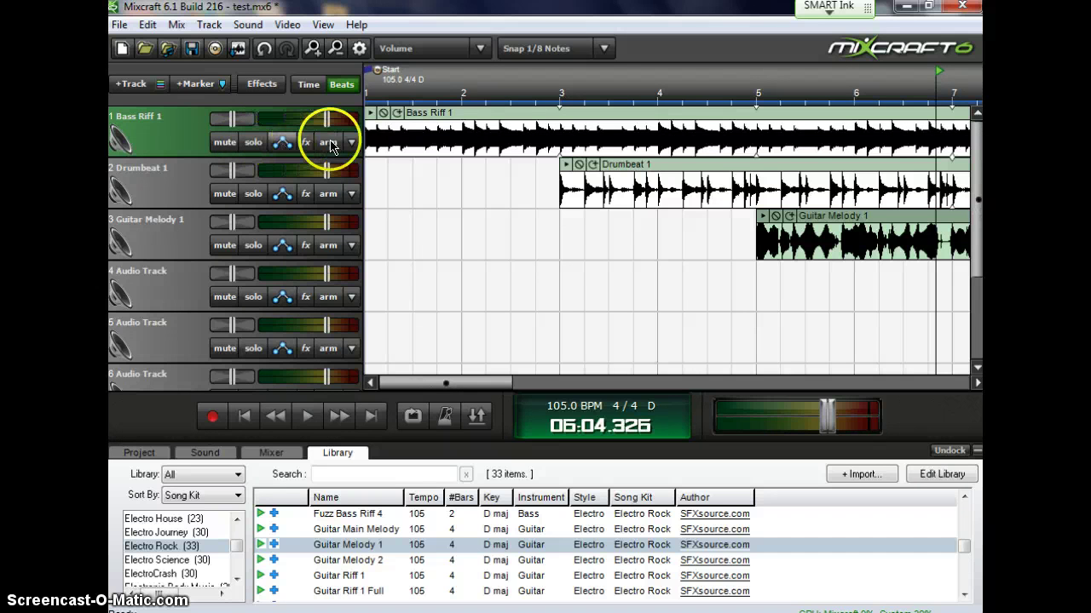
Solo the Bass Riff 1 track and listen to it on its own for a few measures.
{"action": "left_click", "coordinate": [252, 143]}
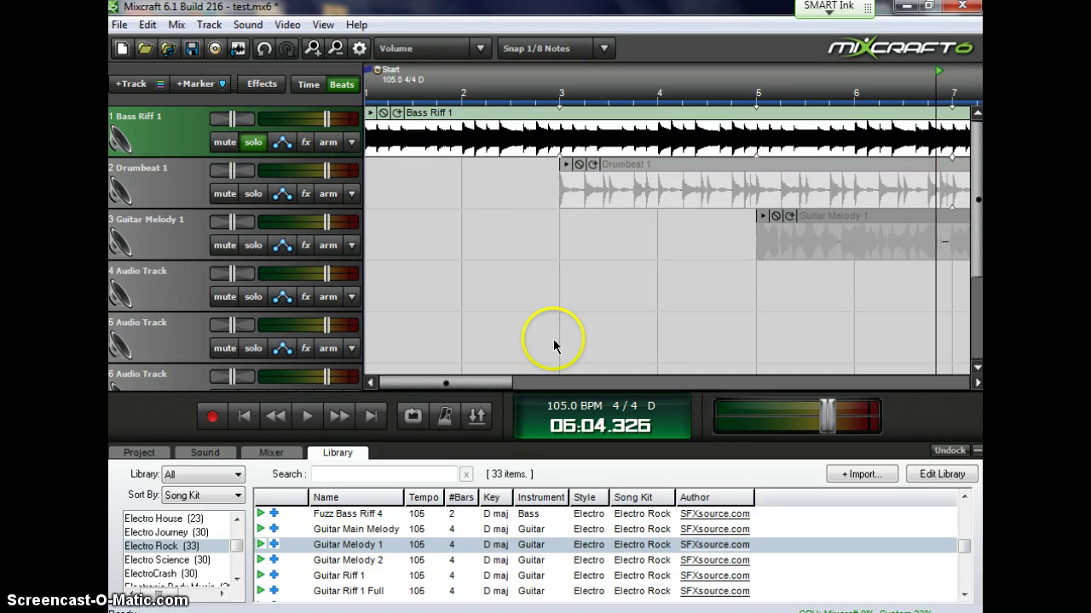
{"action": "left_click", "coordinate": [311, 417]}
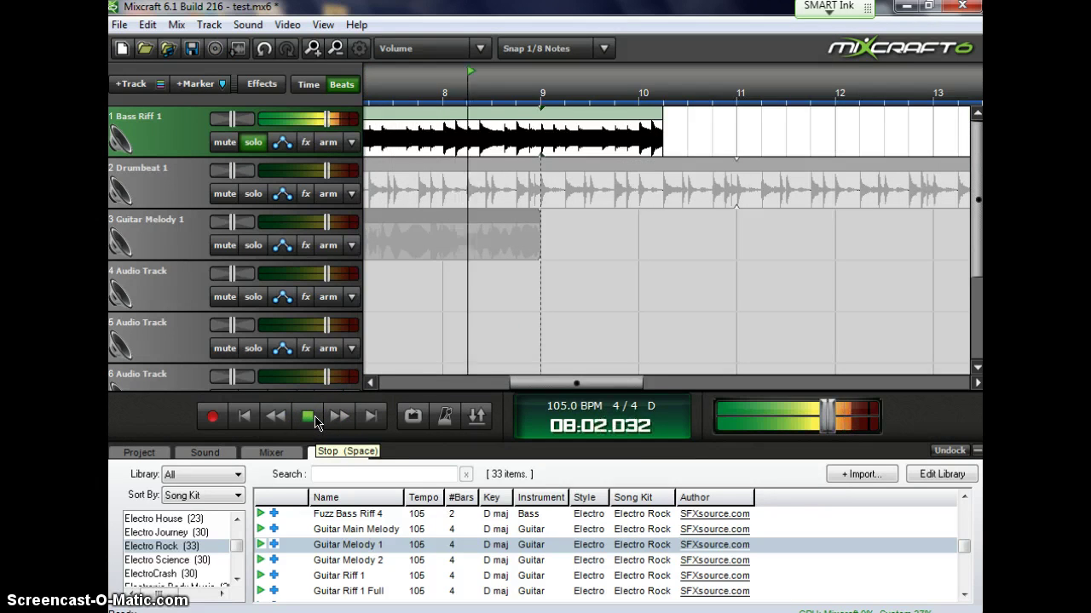
{"action": "left_click", "coordinate": [312, 418]}
Create a volume fade-in on track 1 from the project start to measure 3 and play it back from the beginning.
{"action": "left_click", "coordinate": [245, 416]}
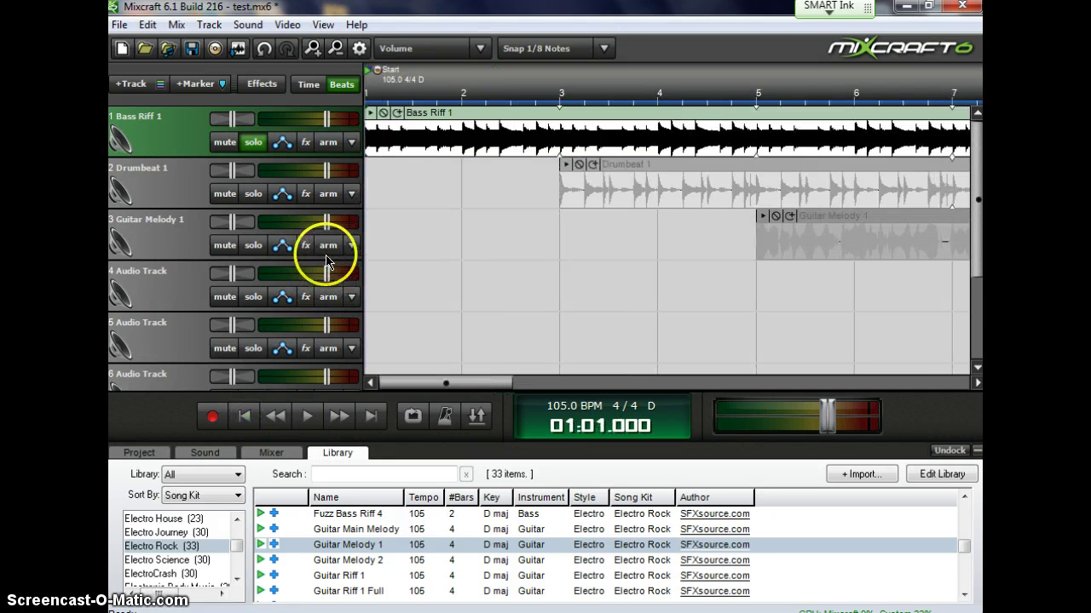
{"action": "left_click", "coordinate": [284, 145]}
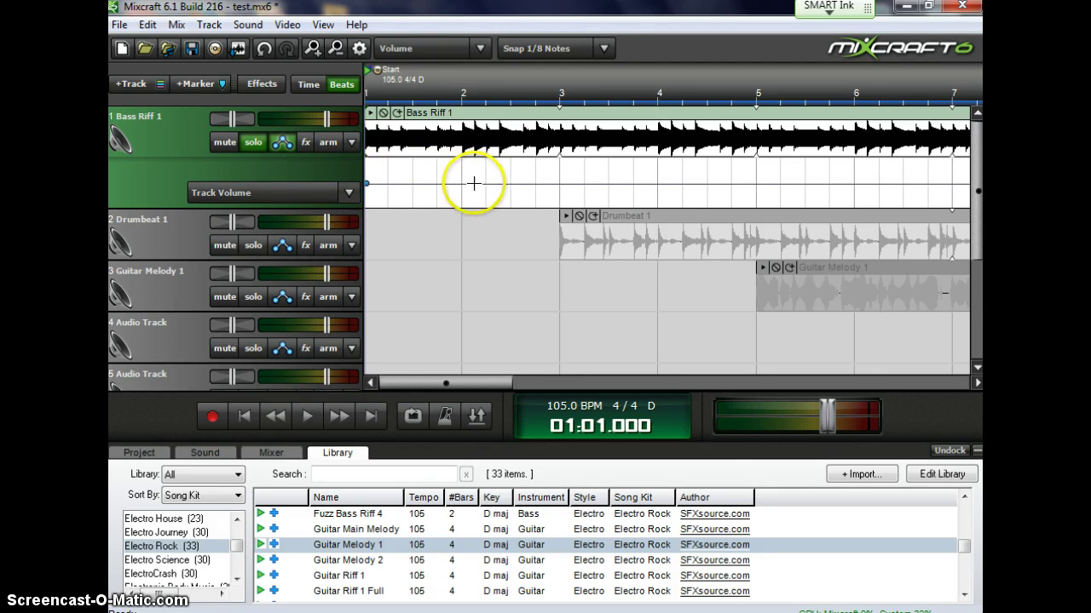
{"action": "left_click", "coordinate": [558, 183]}
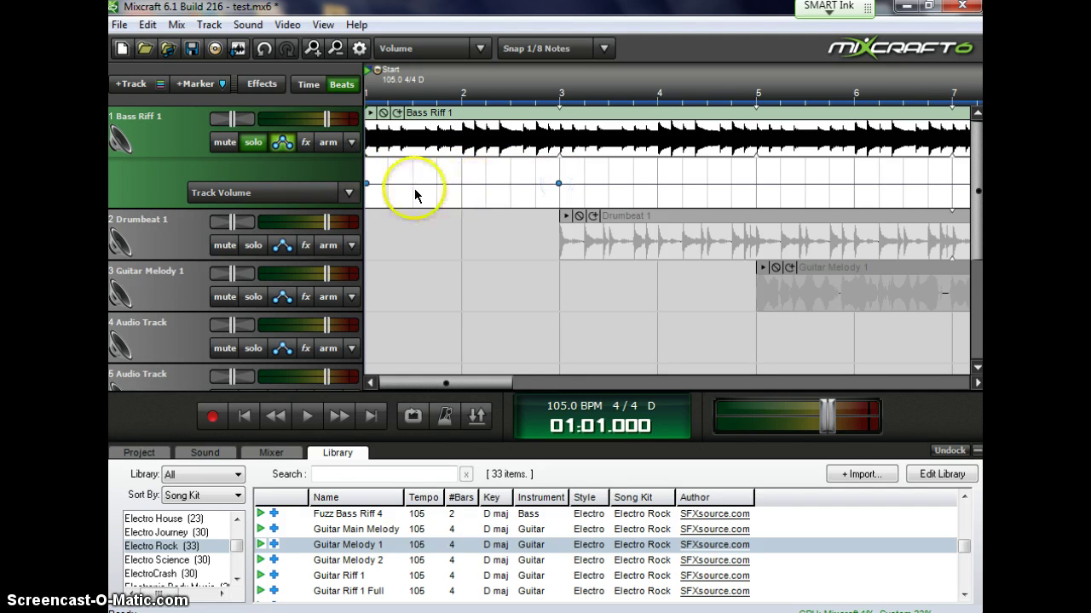
{"action": "left_click_drag", "start_coordinate": [365, 184], "coordinate": [369, 205]}
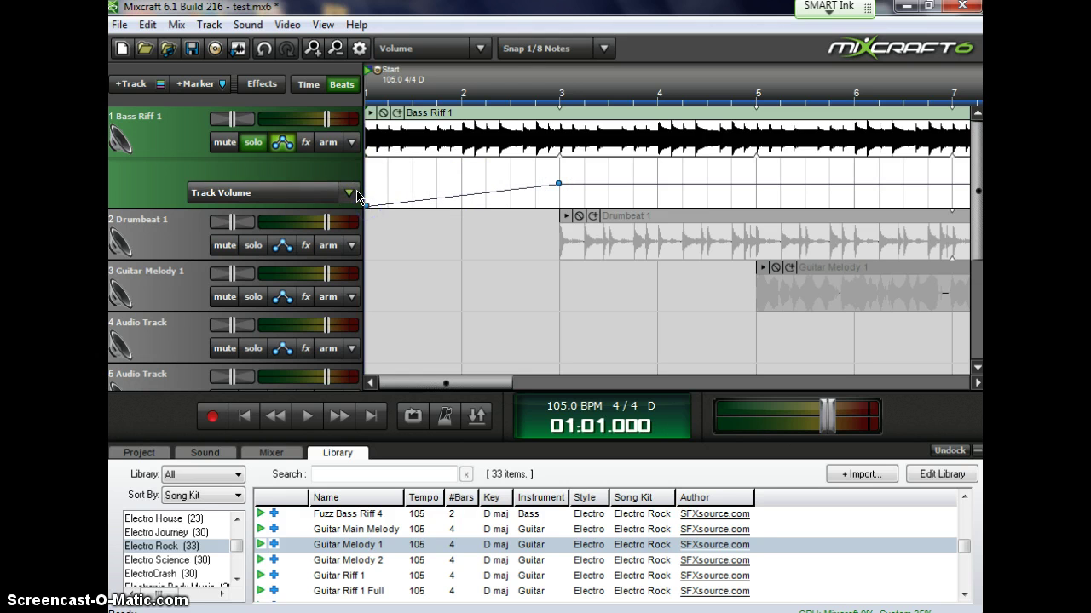
{"action": "left_click", "coordinate": [308, 417]}
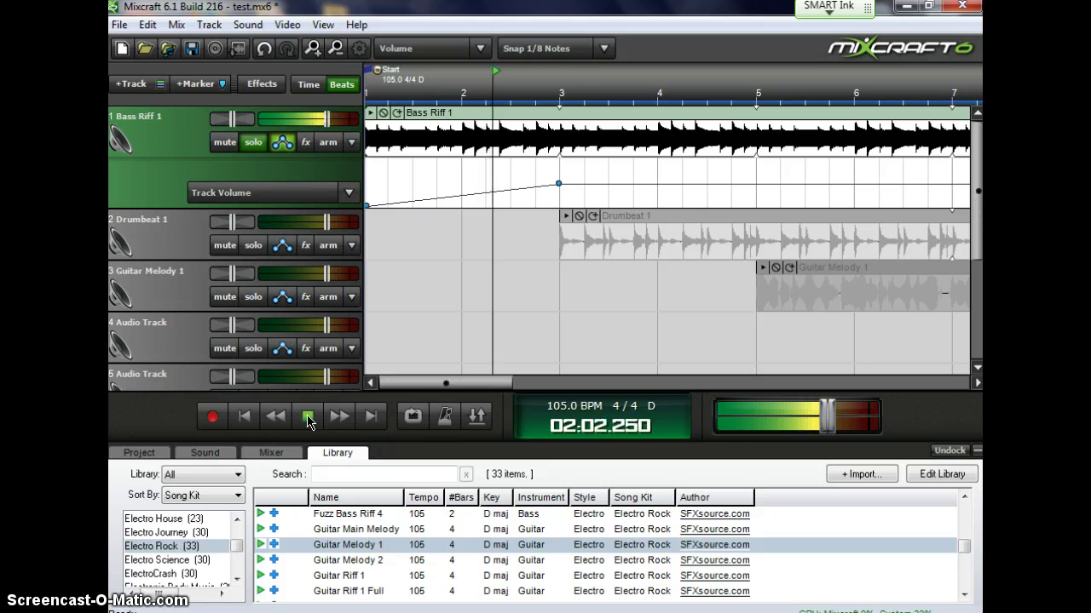
{"action": "left_click", "coordinate": [308, 418]}
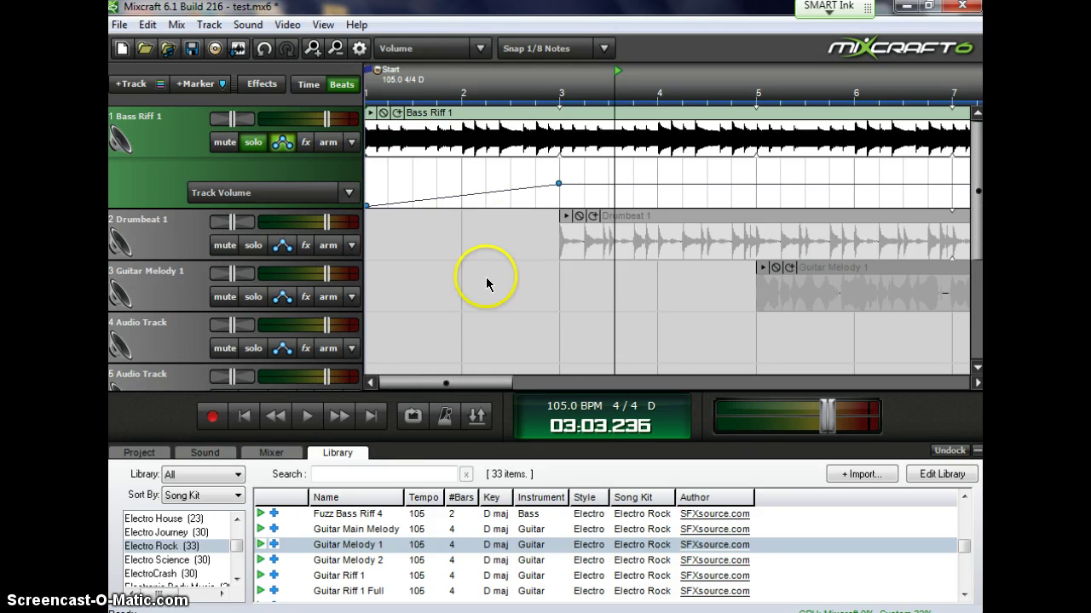
Add two more volume points along track 1's fade-in around measure 2, adjust the earlier one's level, and hide the automation lane.
{"action": "left_click", "coordinate": [473, 192]}
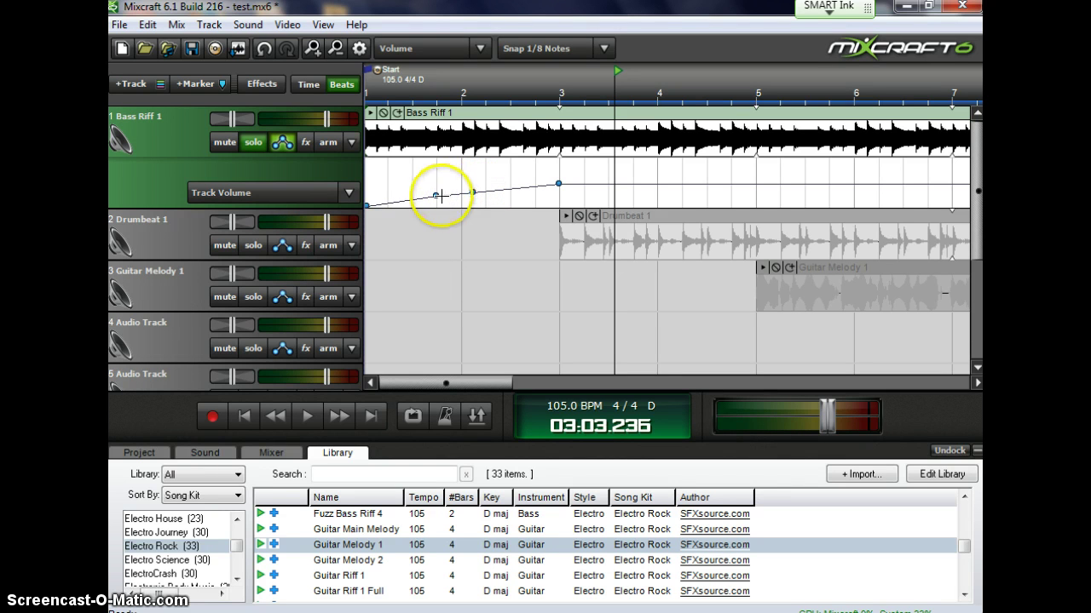
{"action": "left_click_drag", "start_coordinate": [442, 196], "coordinate": [439, 168]}
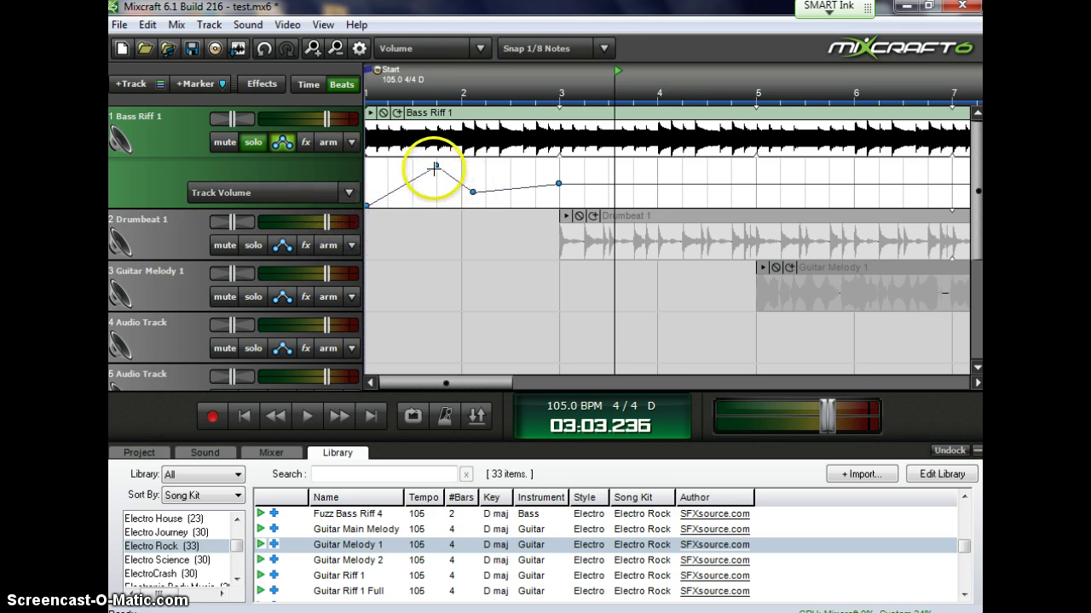
{"action": "left_click_drag", "start_coordinate": [432, 164], "coordinate": [435, 199]}
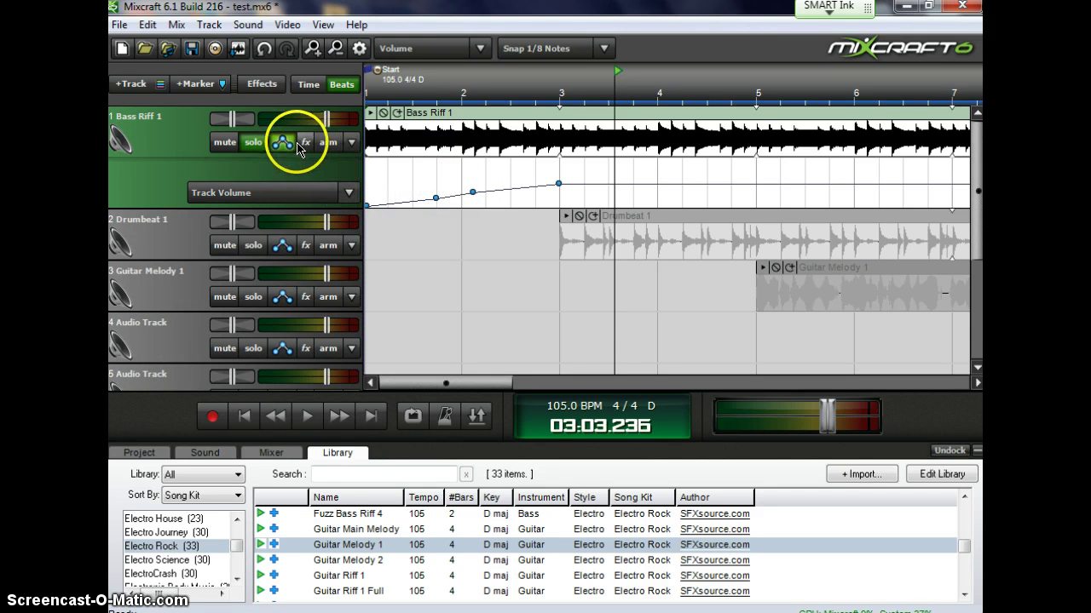
{"action": "left_click", "coordinate": [283, 143]}
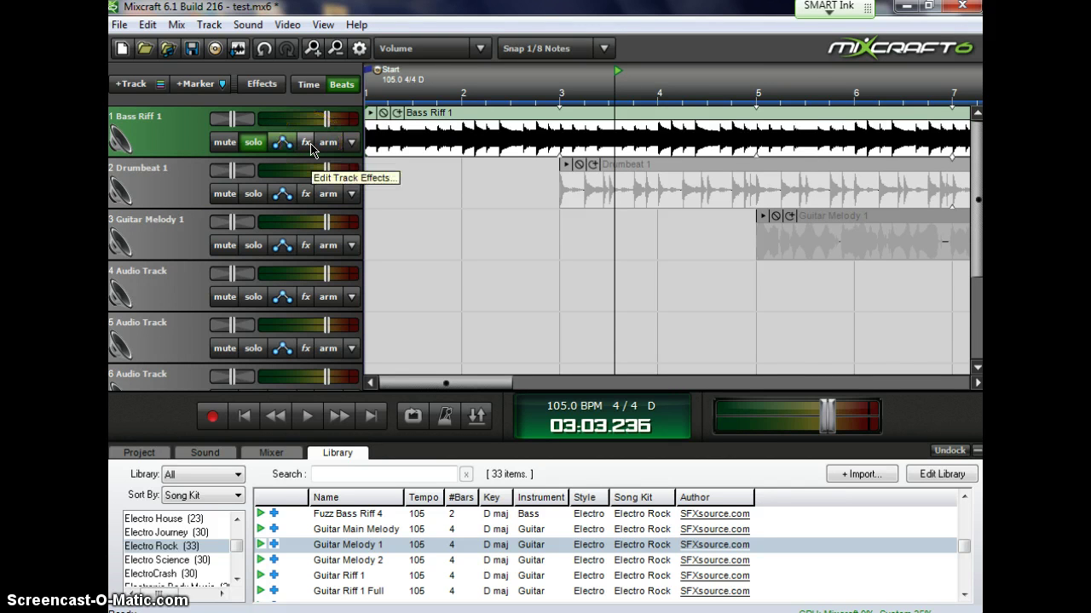
Open the effect list for track 1 and look through the available effect chains without choosing one.
{"action": "left_click", "coordinate": [306, 143]}
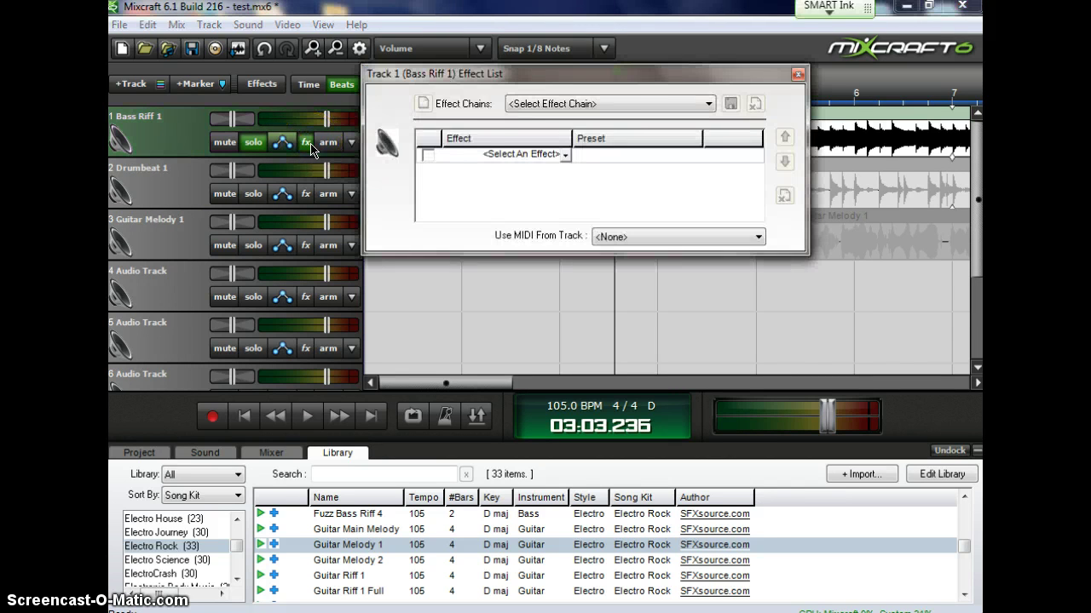
{"action": "left_click", "coordinate": [708, 104]}
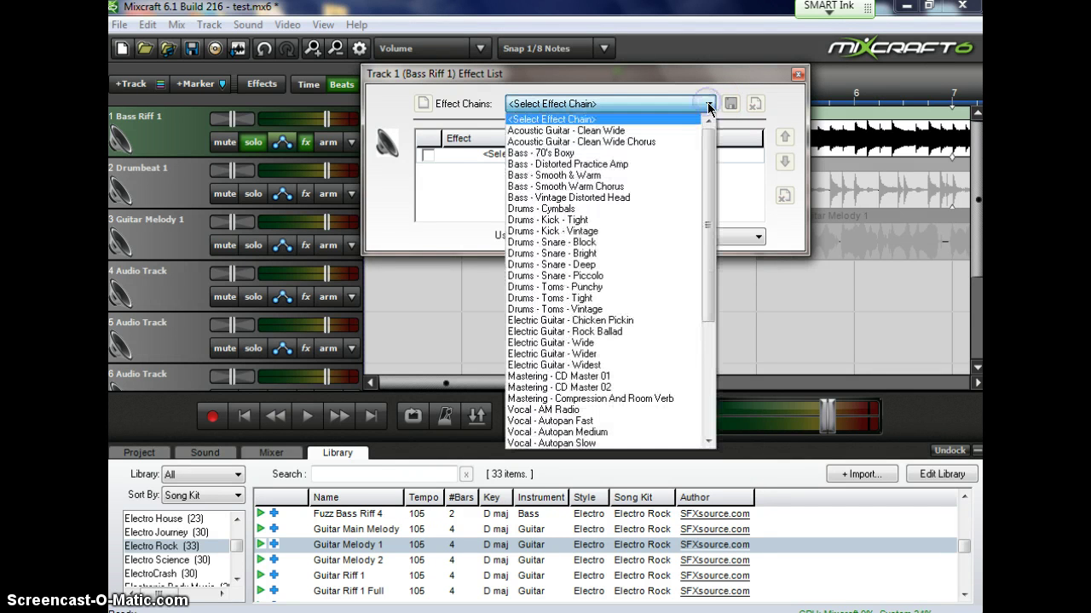
{"action": "left_click_drag", "start_coordinate": [714, 145], "coordinate": [719, 120]}
{"action": "left_click", "coordinate": [716, 83]}
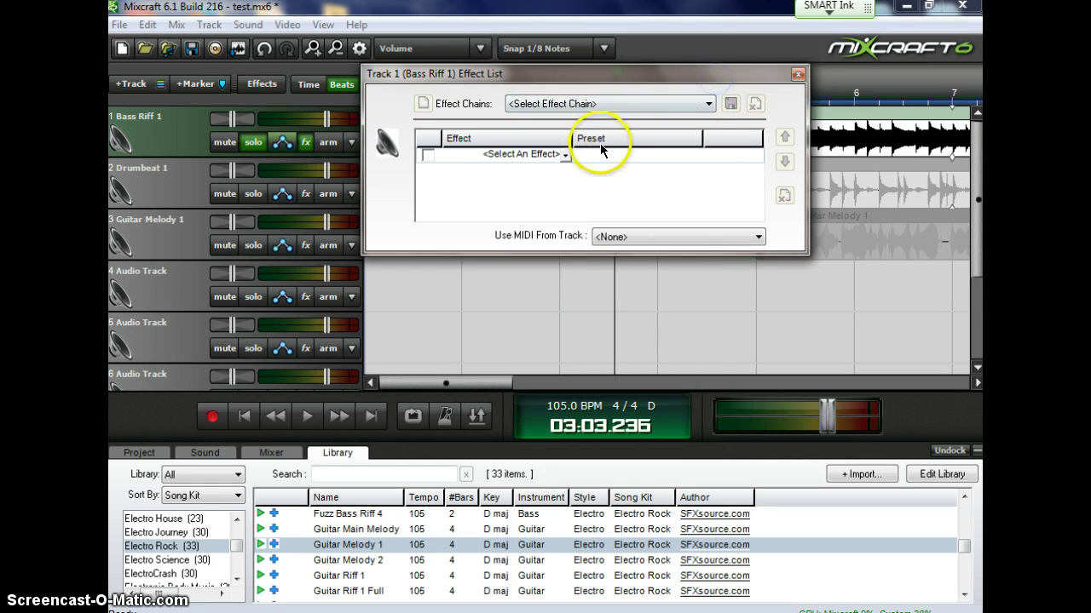
Apply the Acoustica Delay effect to track 1 and listen to the soloed bass from the project start.
{"action": "left_click", "coordinate": [567, 155]}
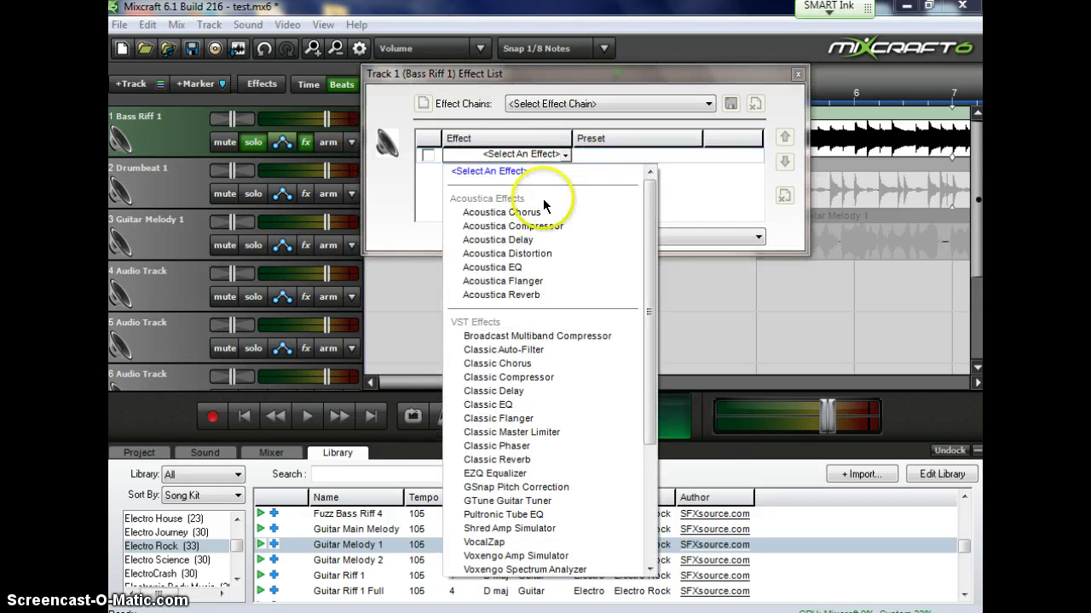
{"action": "left_click", "coordinate": [527, 242]}
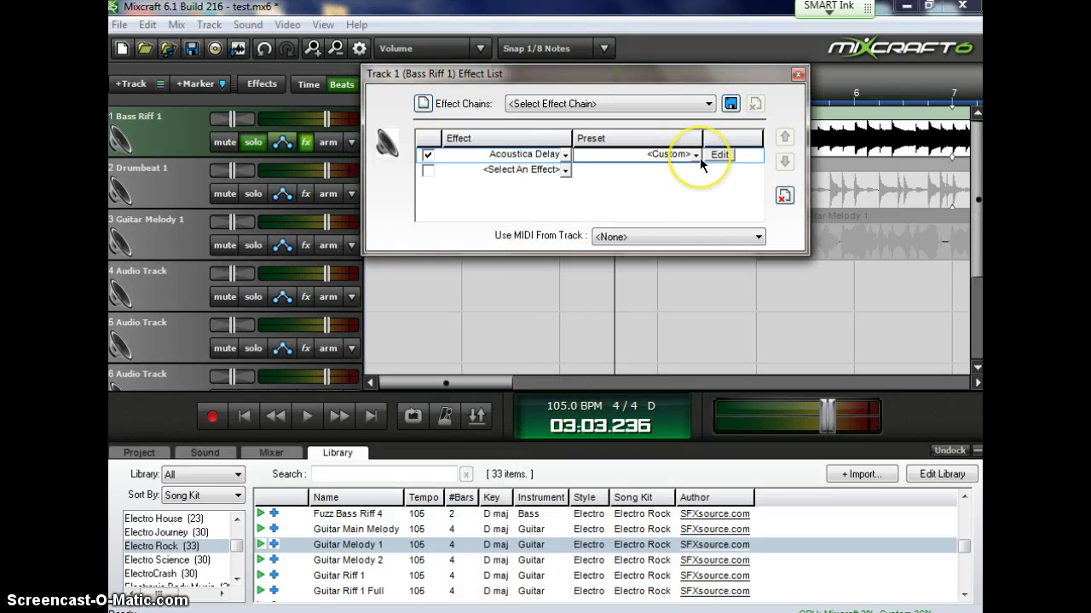
{"action": "left_click", "coordinate": [534, 77]}
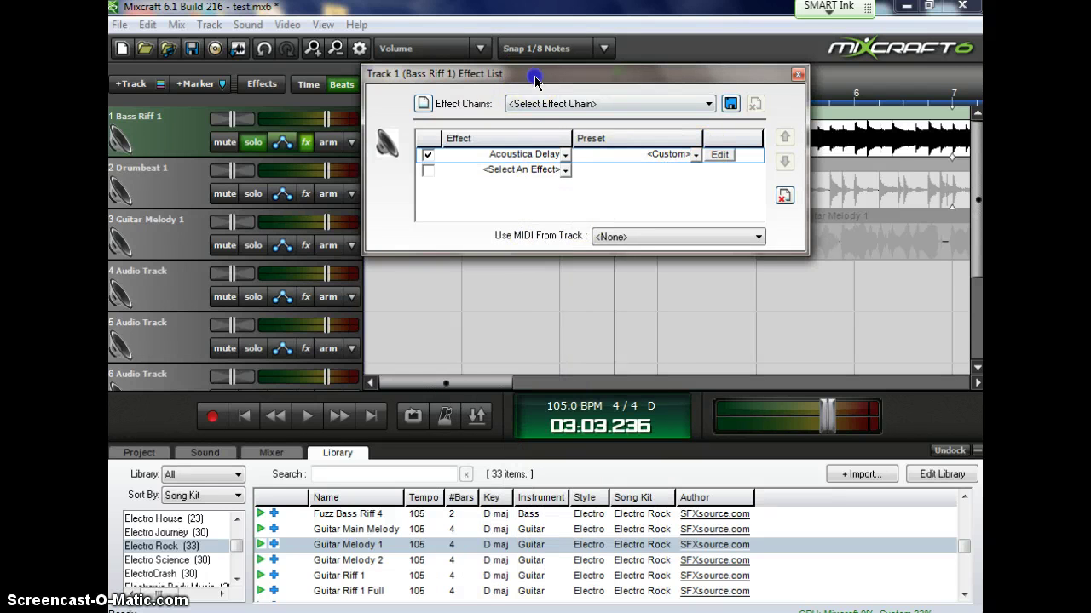
{"action": "left_click_drag", "start_coordinate": [534, 76], "coordinate": [550, 202]}
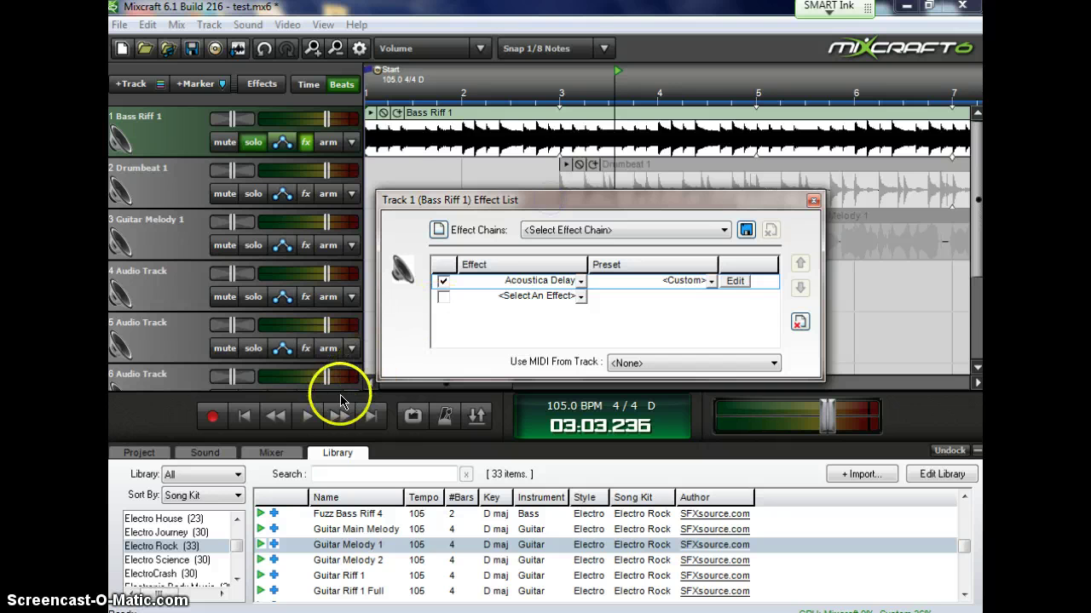
{"action": "left_click", "coordinate": [244, 416]}
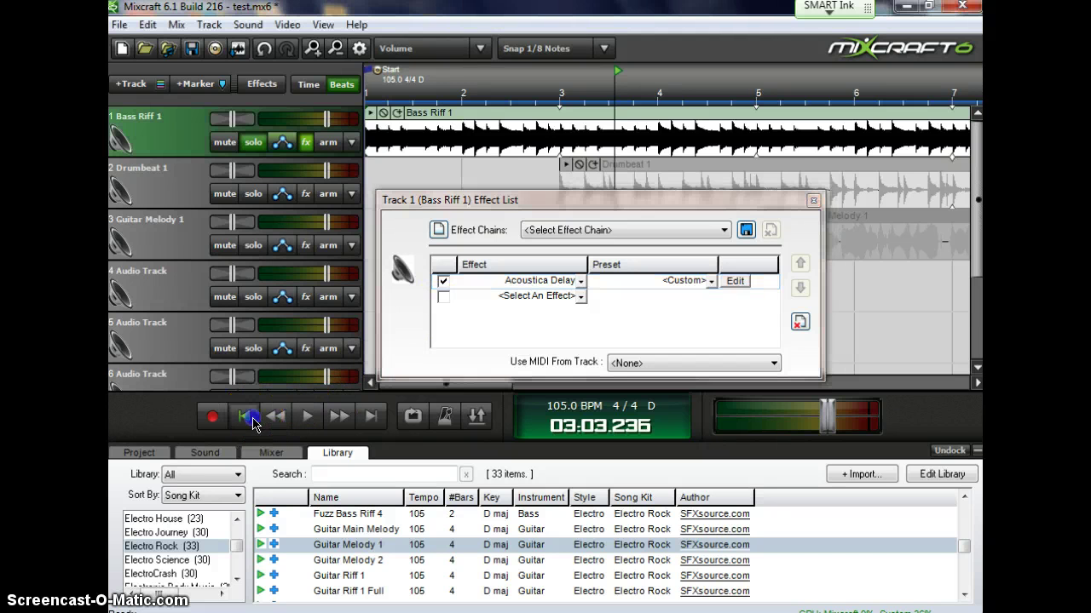
{"action": "left_click", "coordinate": [308, 418]}
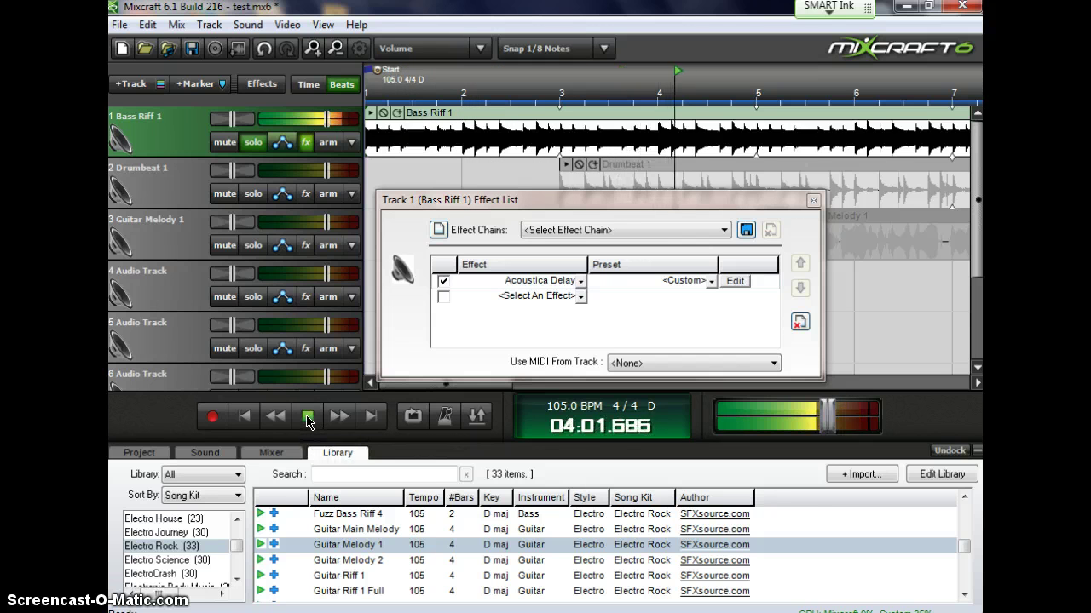
{"action": "left_click", "coordinate": [308, 418]}
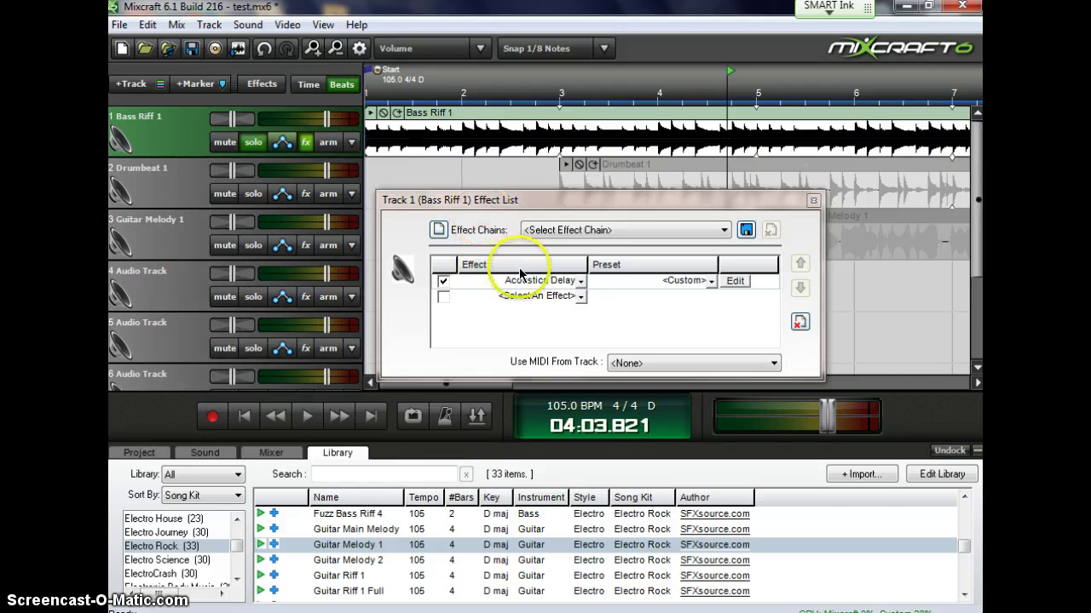
Change track 1's effect to Classic Flanger and compare the bass with the effect switched off and on during playback.
{"action": "left_click", "coordinate": [579, 285]}
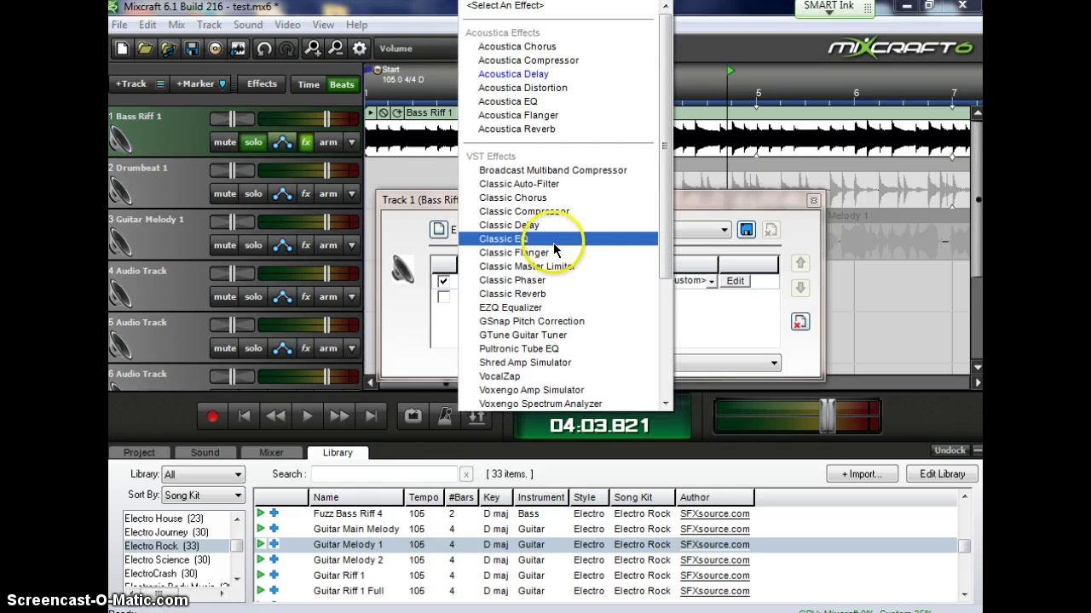
{"action": "left_click", "coordinate": [553, 253]}
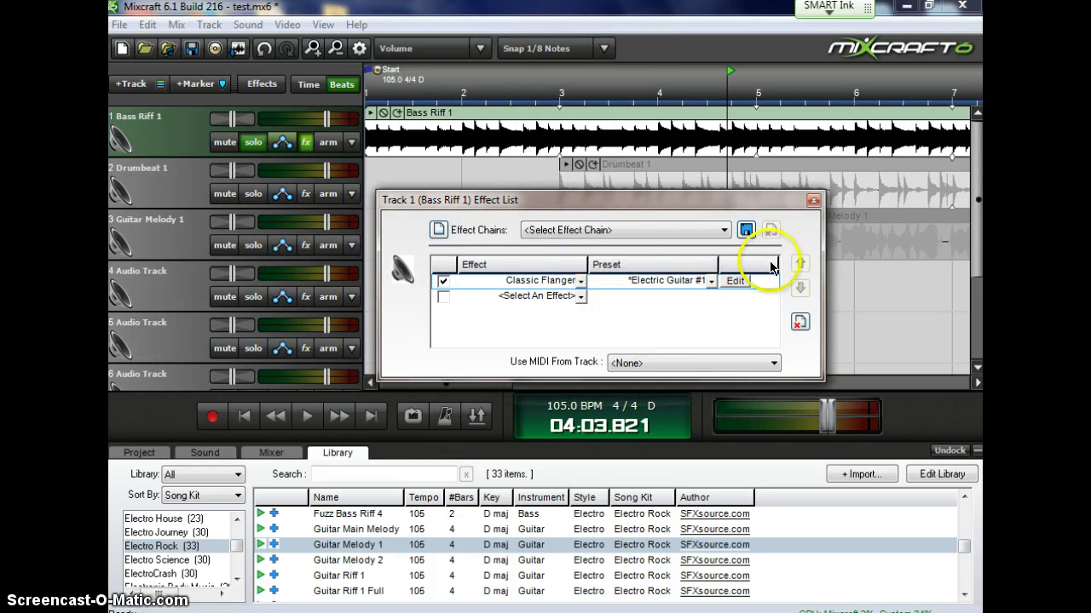
{"action": "left_click_drag", "start_coordinate": [630, 205], "coordinate": [634, 267]}
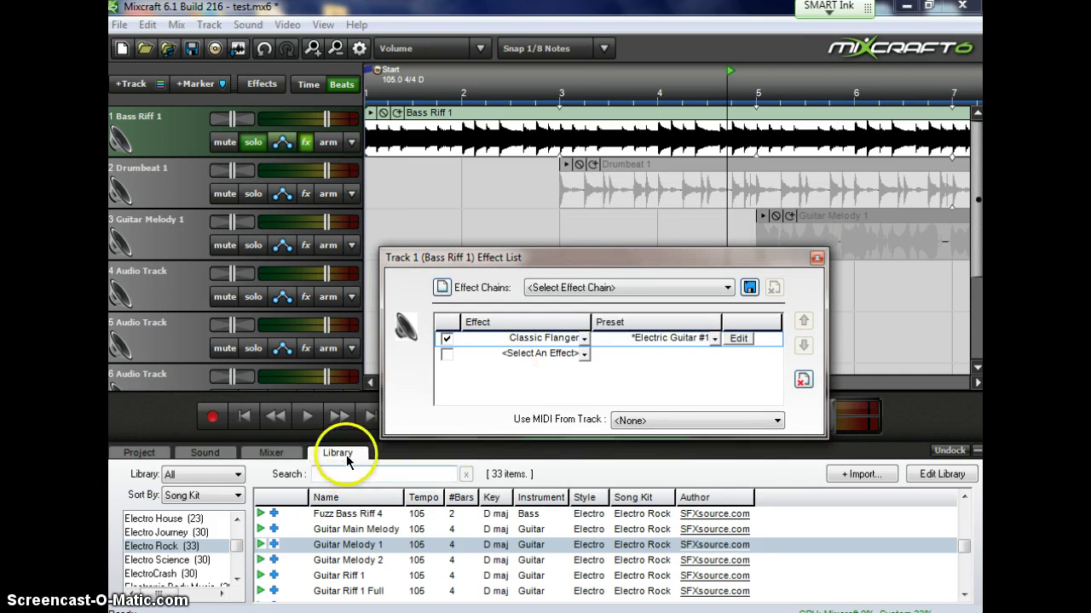
{"action": "left_click", "coordinate": [305, 421]}
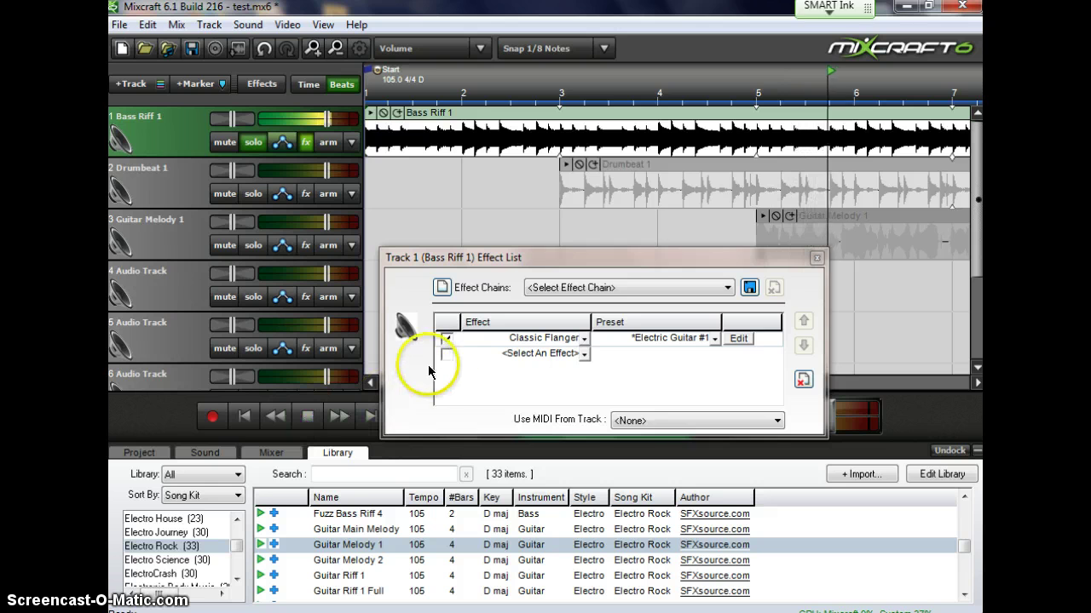
{"action": "left_click", "coordinate": [446, 339]}
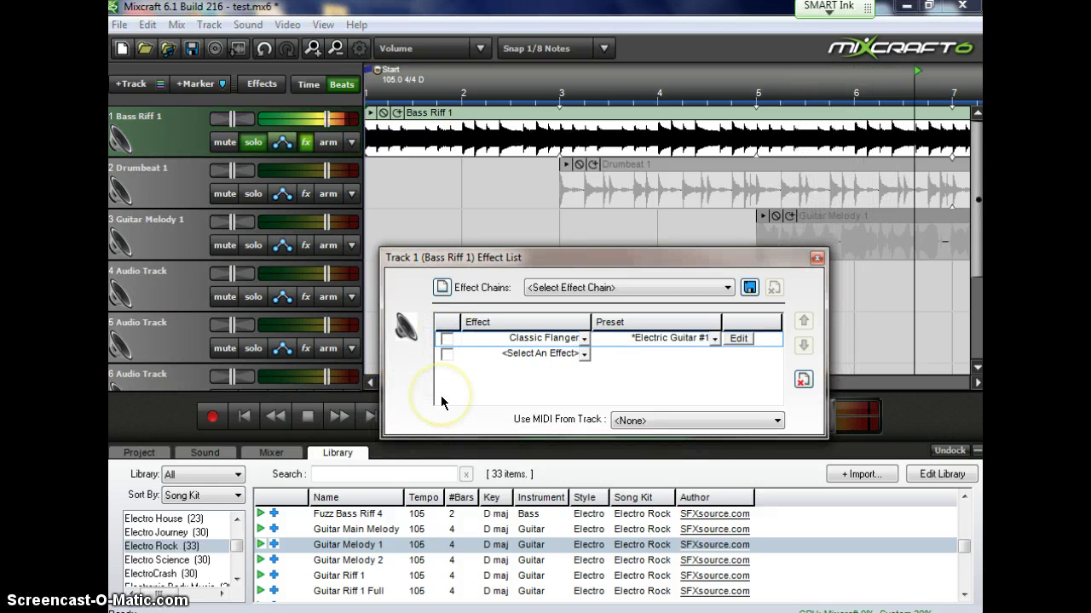
{"action": "left_click", "coordinate": [447, 338]}
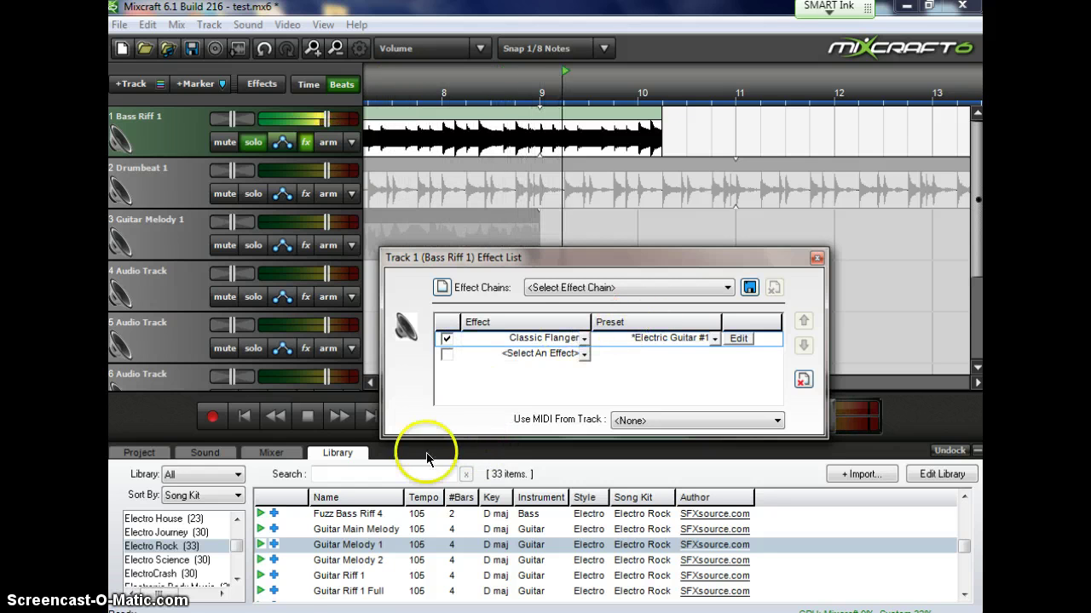
{"action": "left_click", "coordinate": [309, 418]}
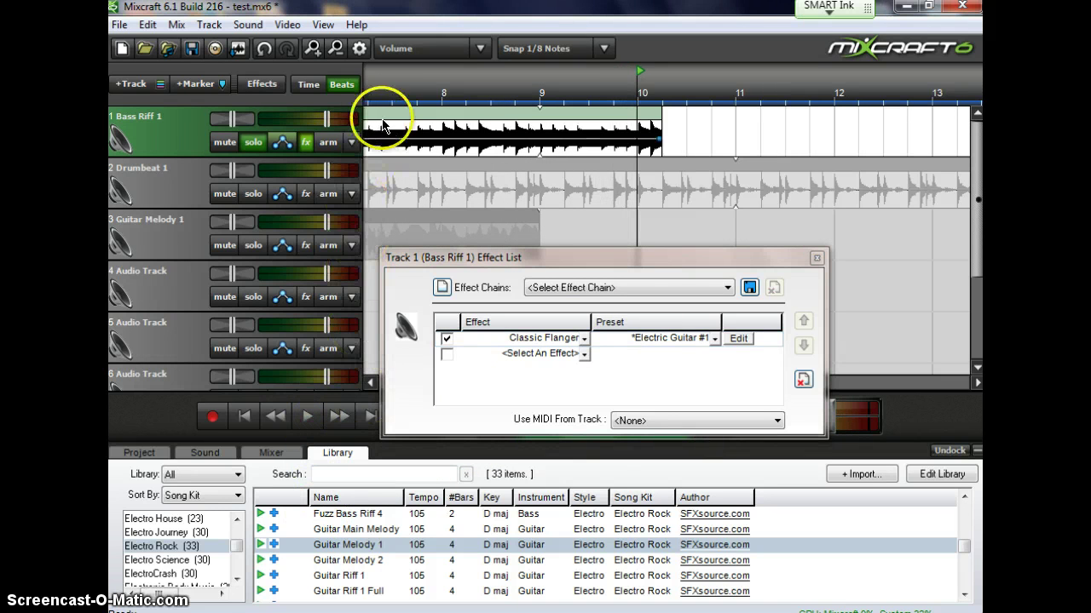
Add Classic Chorus as a second effect on track 1 after the Classic Flanger.
{"action": "left_click", "coordinate": [538, 353]}
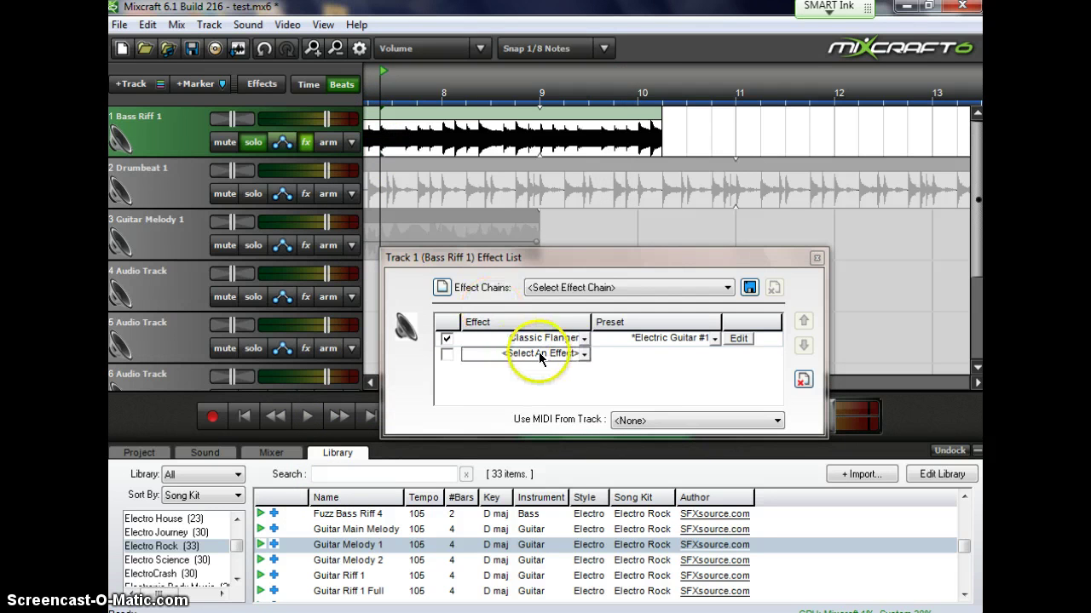
{"action": "left_click", "coordinate": [581, 353]}
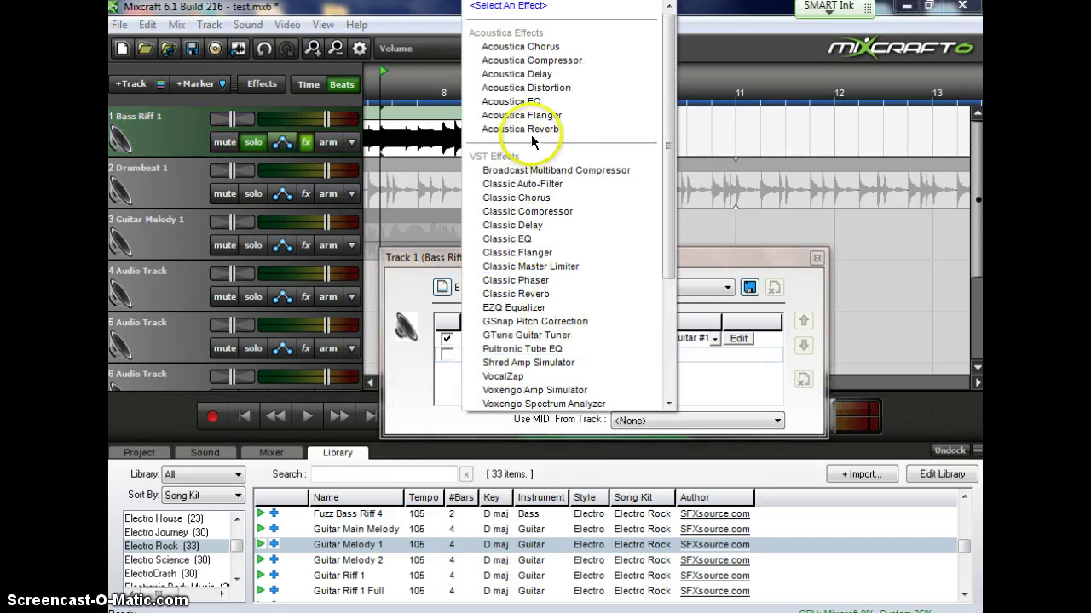
{"action": "left_click", "coordinate": [541, 199]}
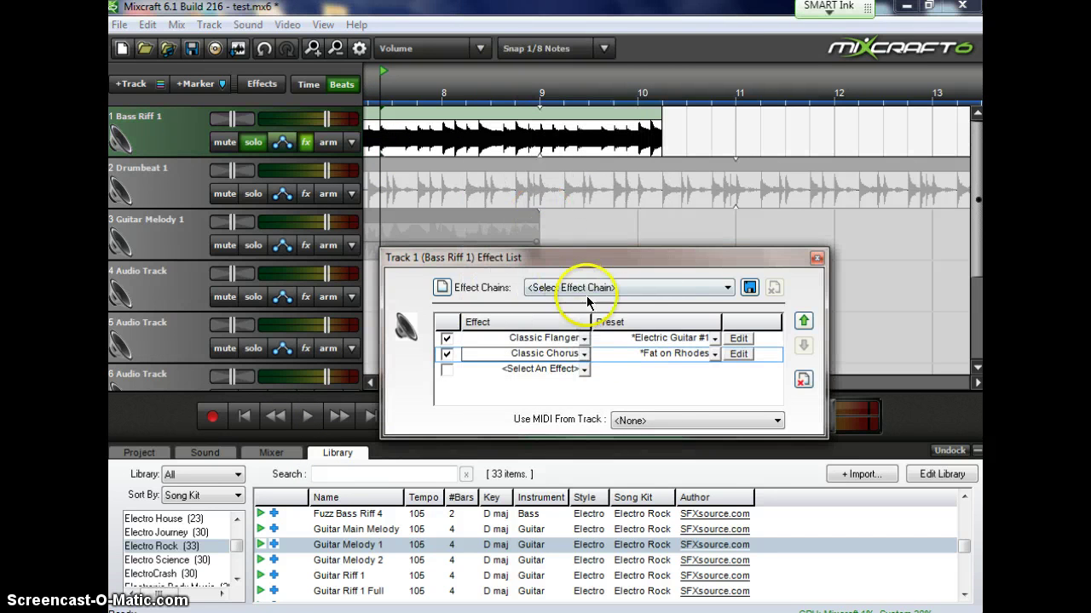
Look through the Classic Chorus presets on track 1 without choosing one.
{"action": "left_click", "coordinate": [715, 354]}
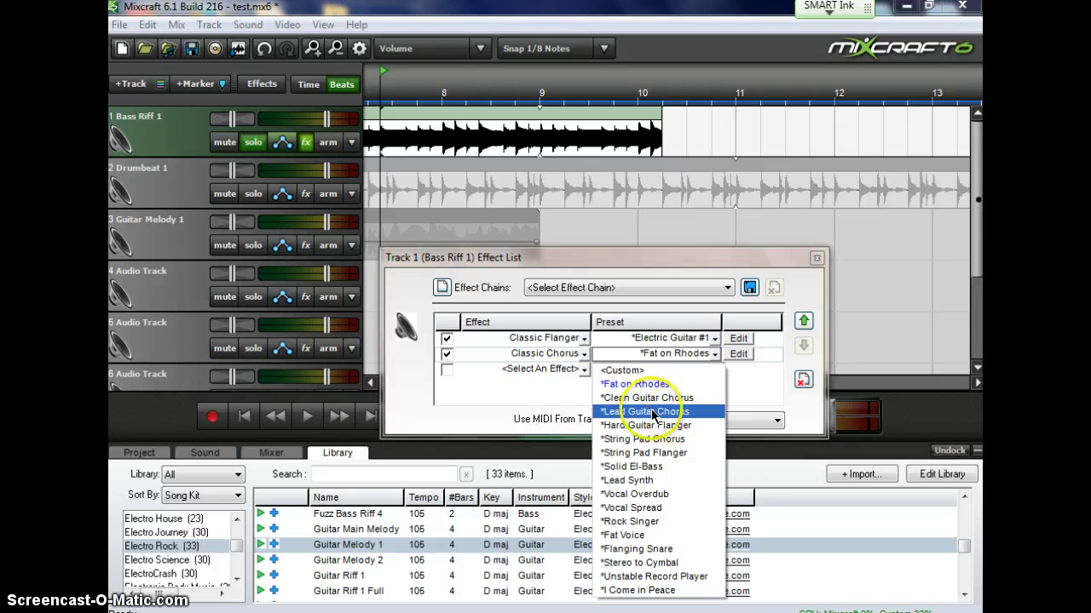
{"action": "left_click", "coordinate": [566, 399]}
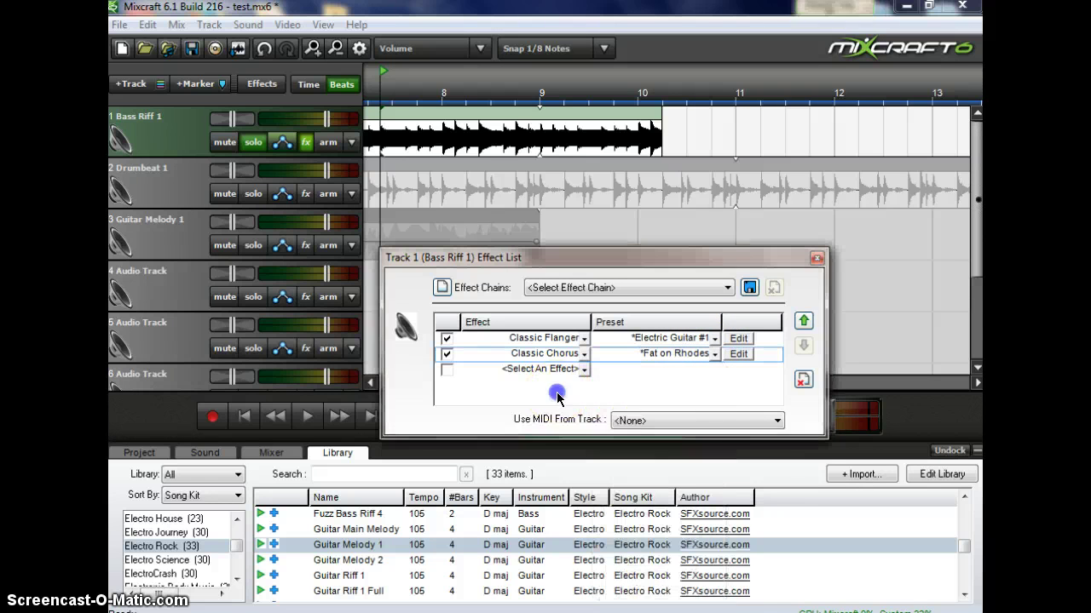
Edit track 1's Classic Flanger while the bass plays, lowering the modulation depth to near minimum and raising the rate to near maximum.
{"action": "left_click", "coordinate": [735, 340]}
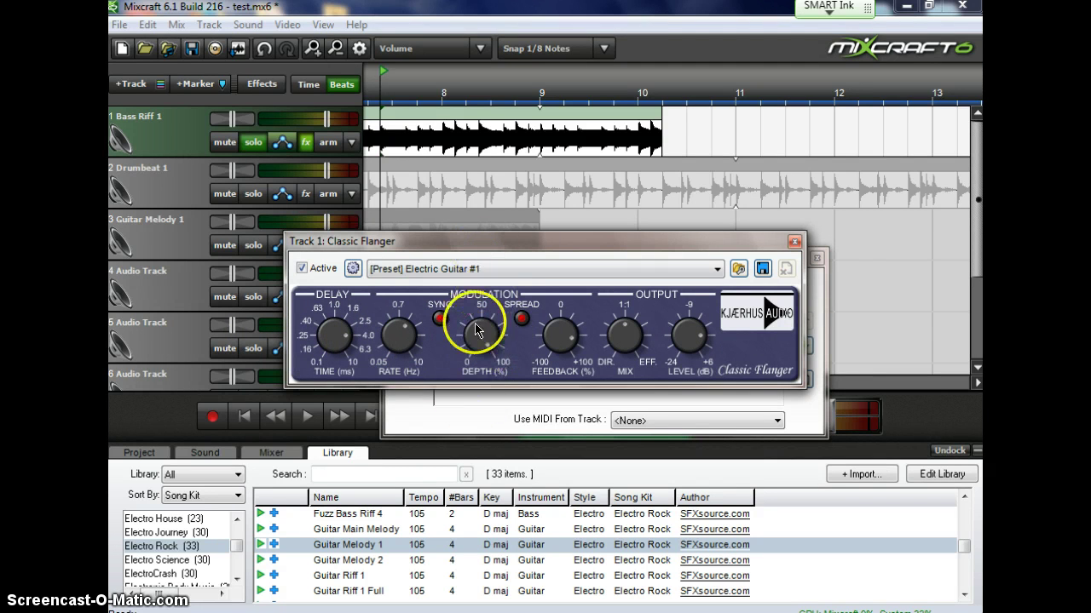
{"action": "left_click", "coordinate": [309, 416]}
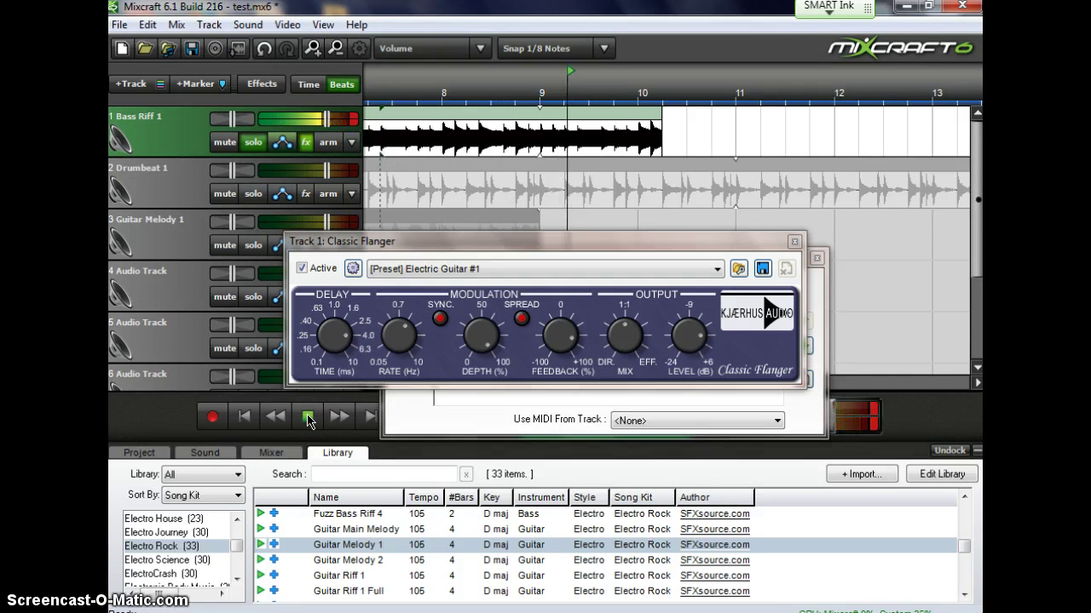
{"action": "left_click_drag", "start_coordinate": [480, 342], "coordinate": [480, 433]}
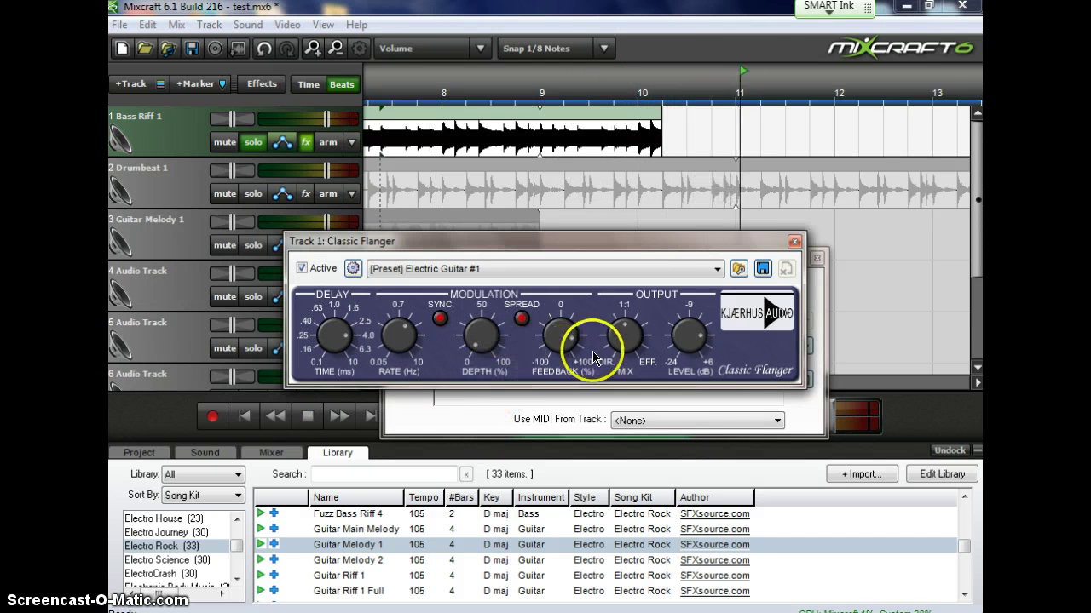
{"action": "left_click", "coordinate": [245, 416]}
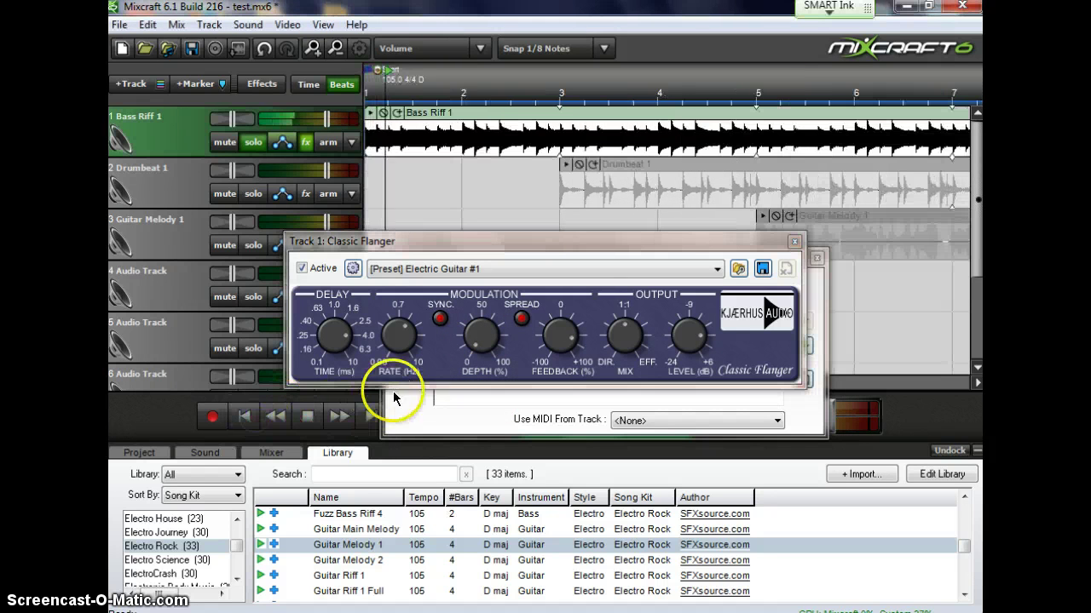
{"action": "left_click_drag", "start_coordinate": [492, 336], "coordinate": [488, 341]}
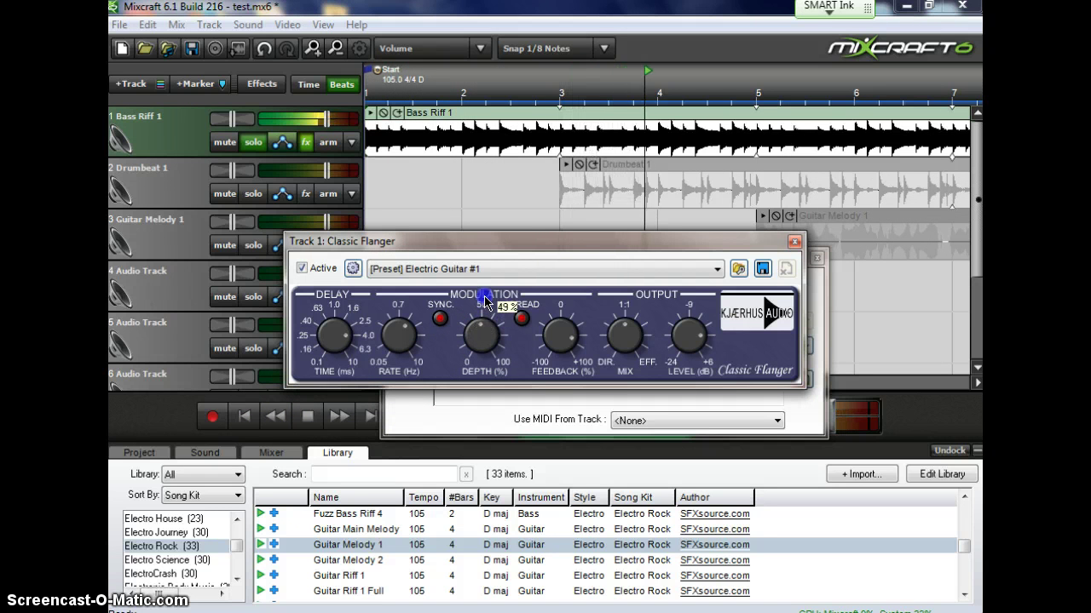
{"action": "left_click_drag", "start_coordinate": [484, 295], "coordinate": [481, 363]}
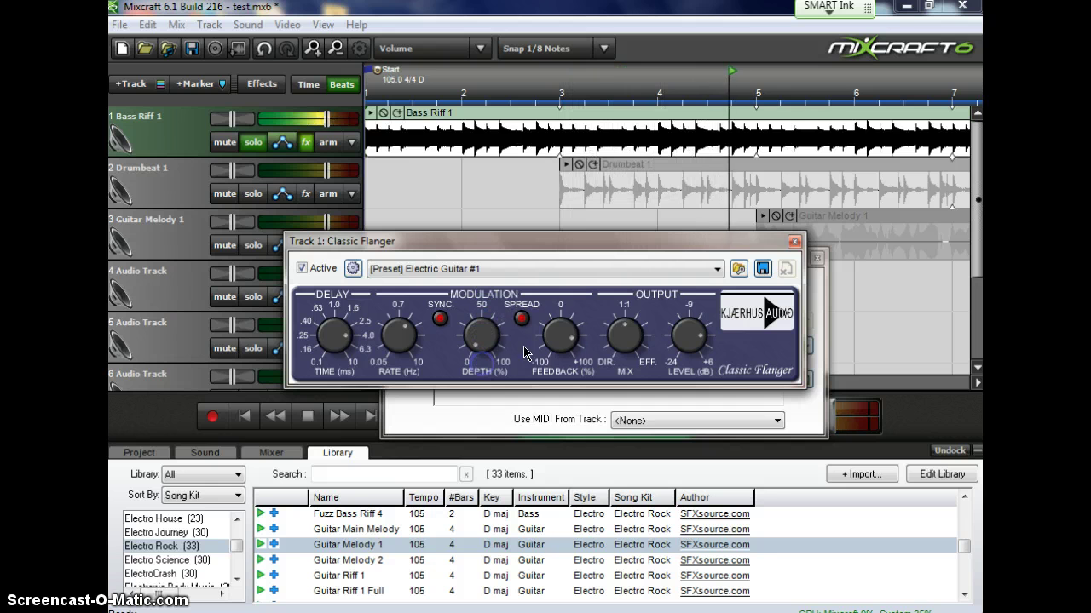
{"action": "mouse_move", "coordinate": [622, 334]}
{"action": "left_mouse_down"}
{"action": "mouse_move", "coordinate": [626, 386]}
{"action": "mouse_move", "coordinate": [627, 253]}
{"action": "mouse_move", "coordinate": [608, 327]}
{"action": "left_mouse_up"}
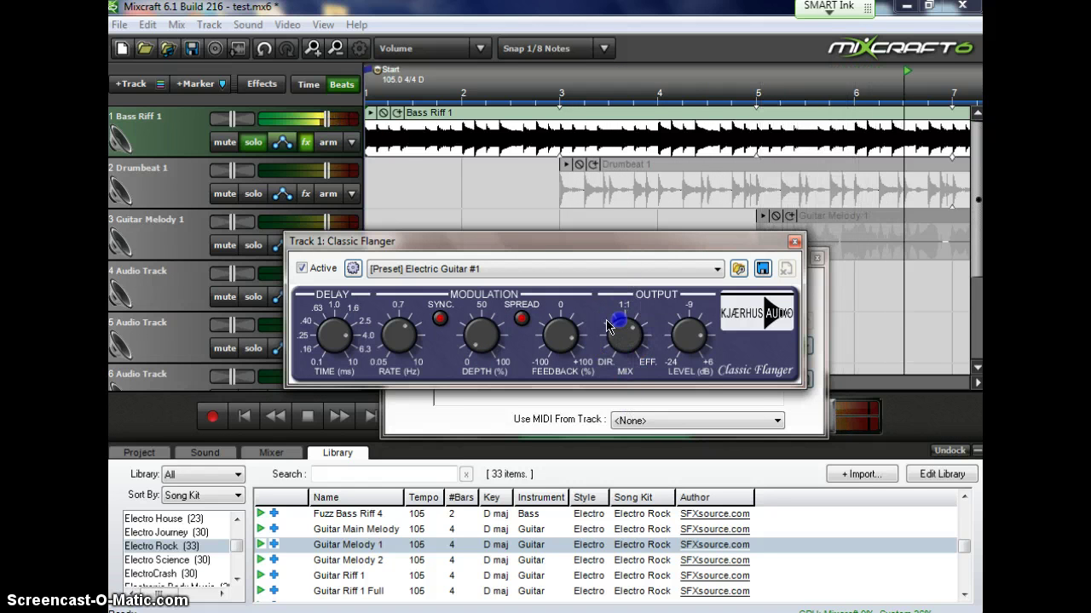
{"action": "left_click_drag", "start_coordinate": [410, 327], "coordinate": [404, 282]}
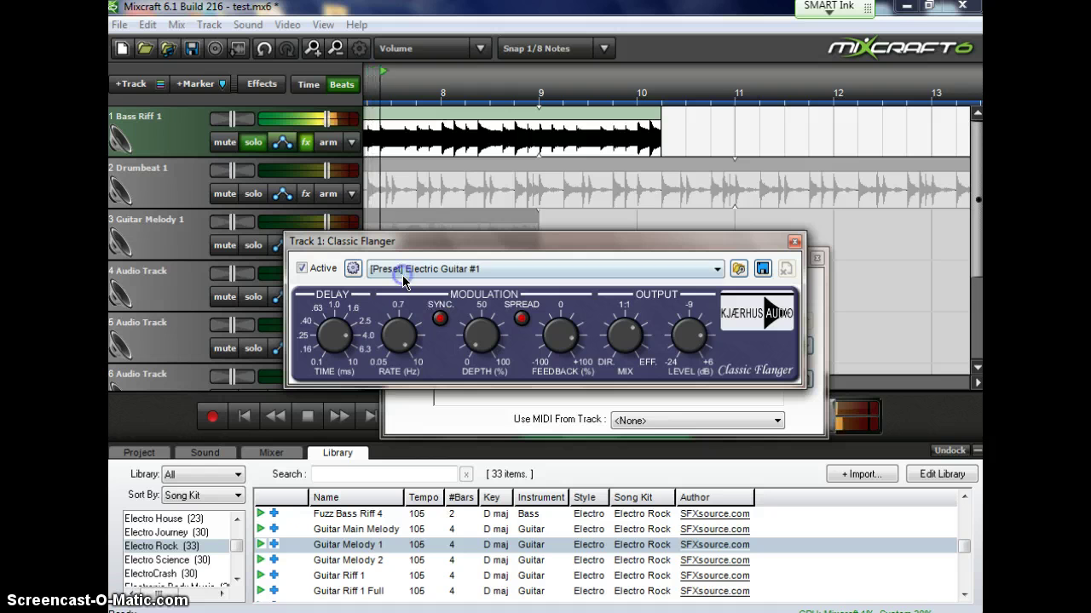
Close the flanger settings and track 1's effect list, stop playback and return the playhead to the project start.
{"action": "left_click", "coordinate": [793, 242]}
{"action": "left_click", "coordinate": [308, 417]}
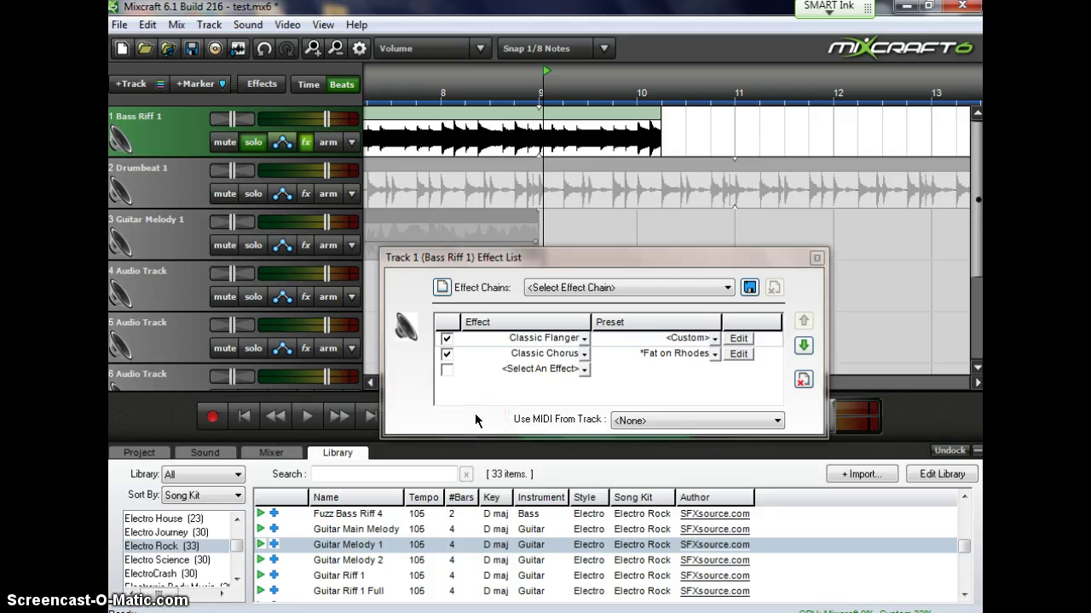
{"action": "left_click", "coordinate": [815, 258]}
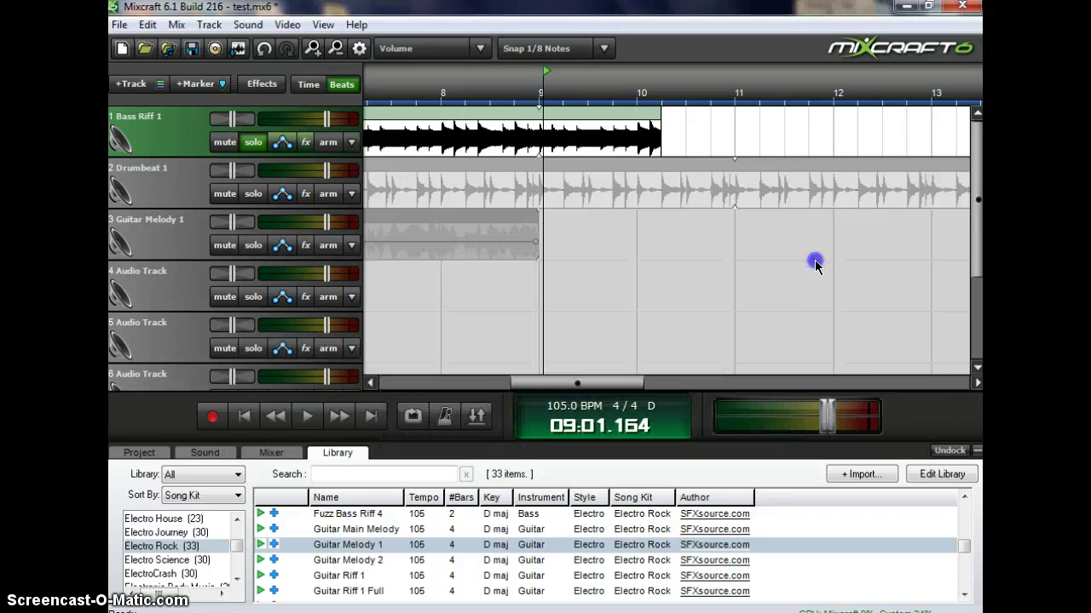
{"action": "left_click", "coordinate": [247, 418]}
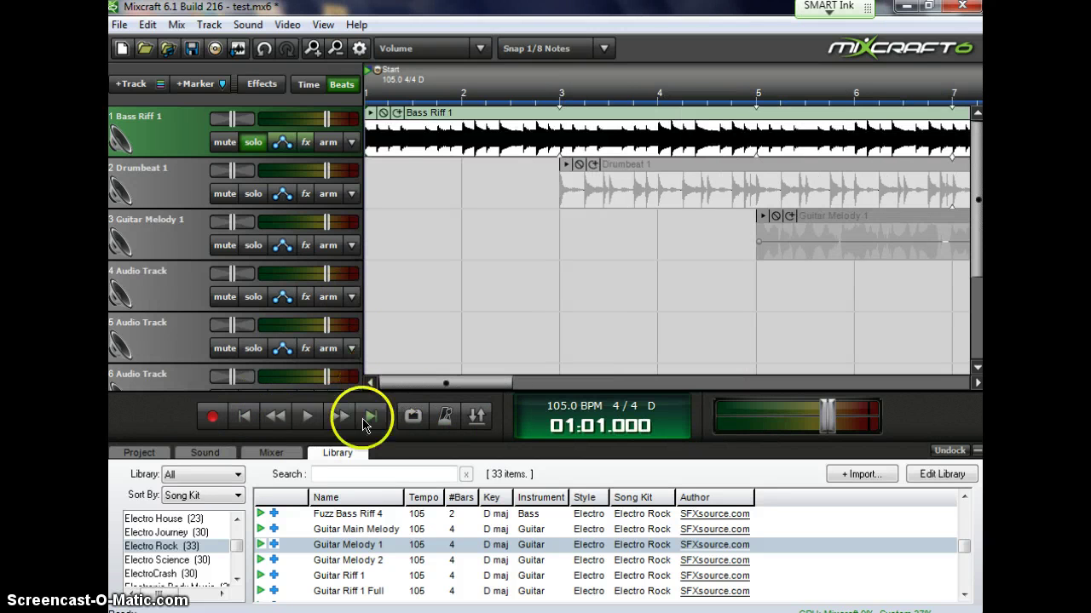
{"action": "left_click", "coordinate": [415, 140]}
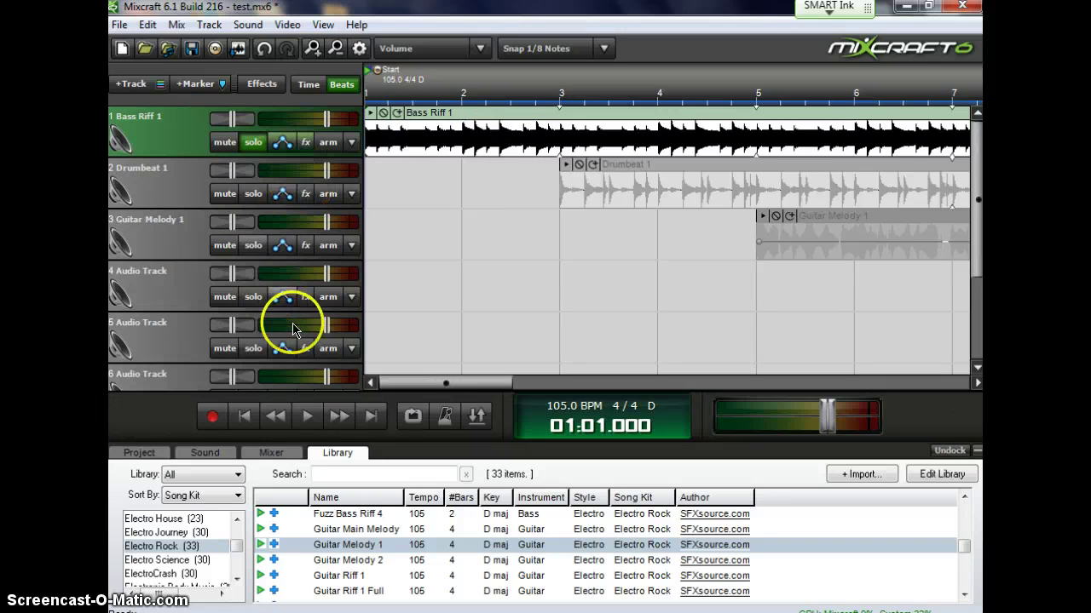
Try soloing the drumbeat and guitar melody tracks alongside the bass, and turn solo off on all three tracks.
{"action": "left_click", "coordinate": [254, 143]}
{"action": "left_click", "coordinate": [254, 143]}
{"action": "left_click", "coordinate": [254, 195]}
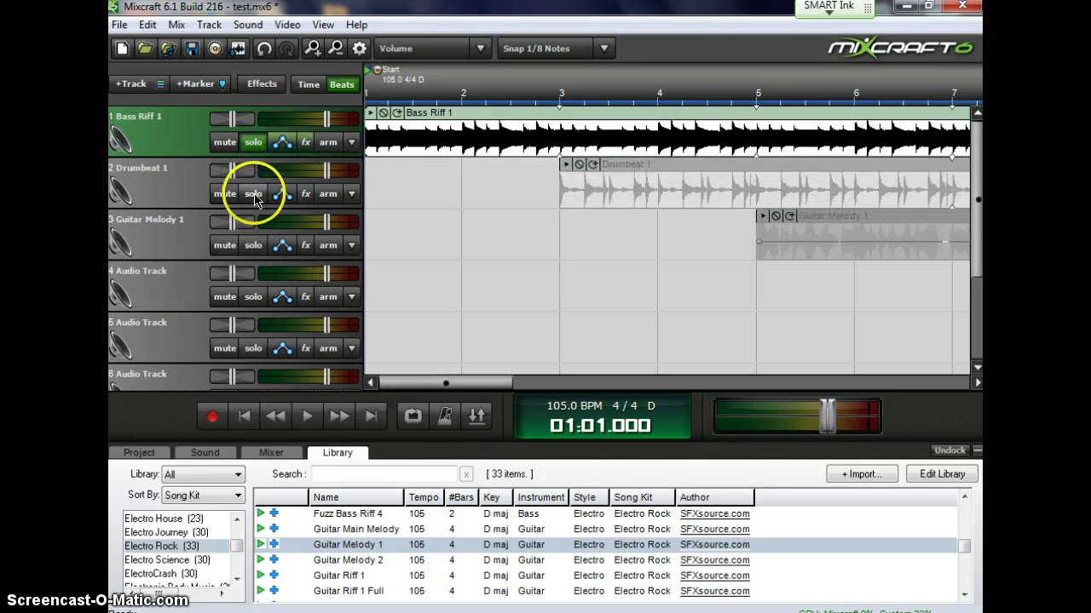
{"action": "left_click", "coordinate": [254, 245]}
{"action": "left_click", "coordinate": [258, 194]}
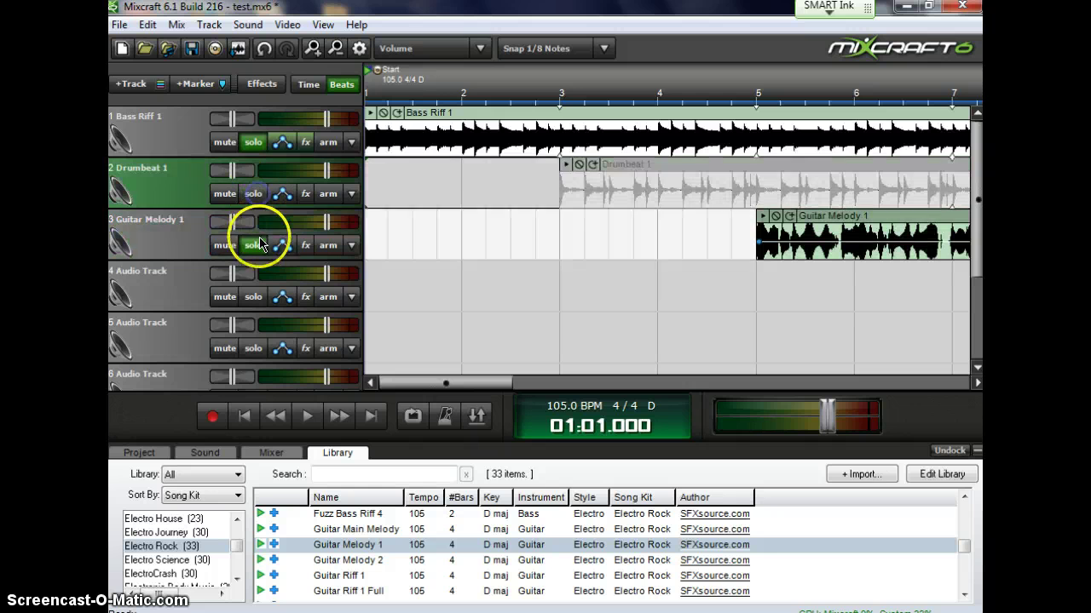
{"action": "left_click", "coordinate": [254, 245]}
{"action": "left_click", "coordinate": [255, 144]}
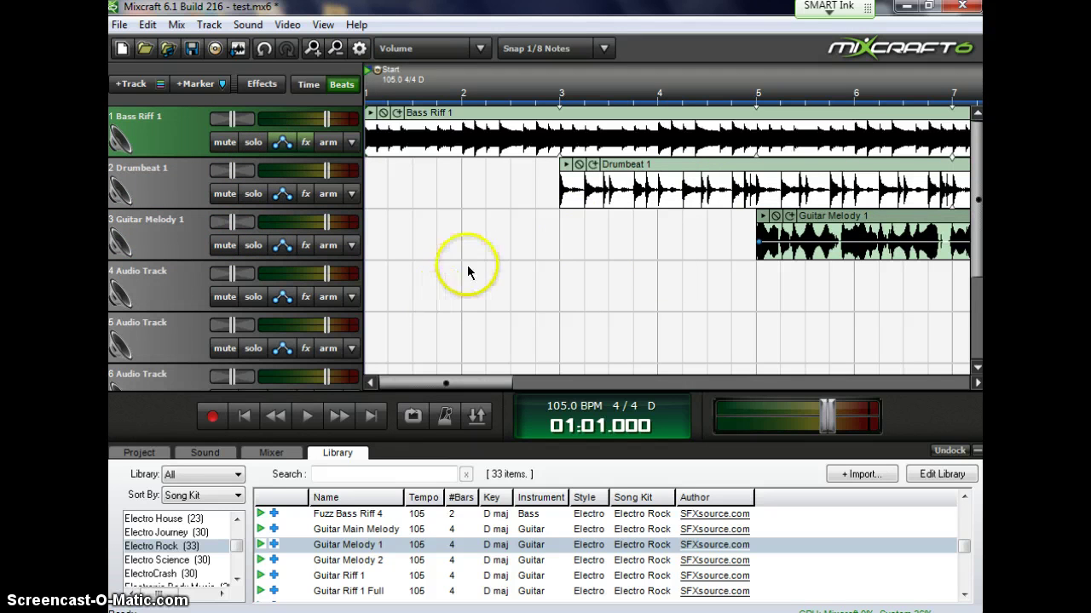
Delete the Bass Riff 1 clip from track 1.
{"action": "left_click", "coordinate": [527, 118]}
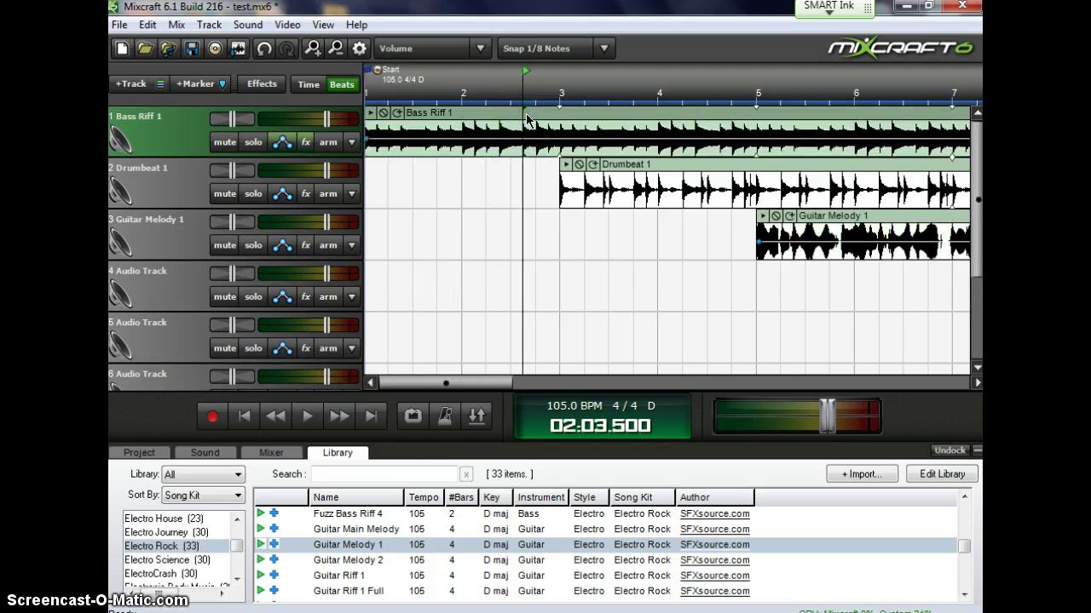
{"action": "key", "text": "Delete"}
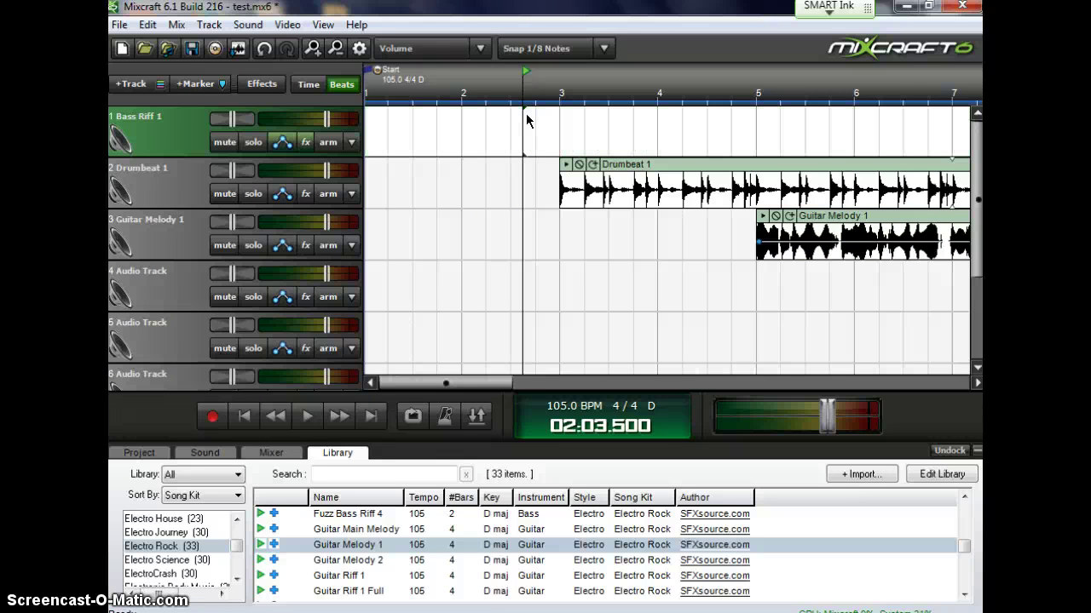